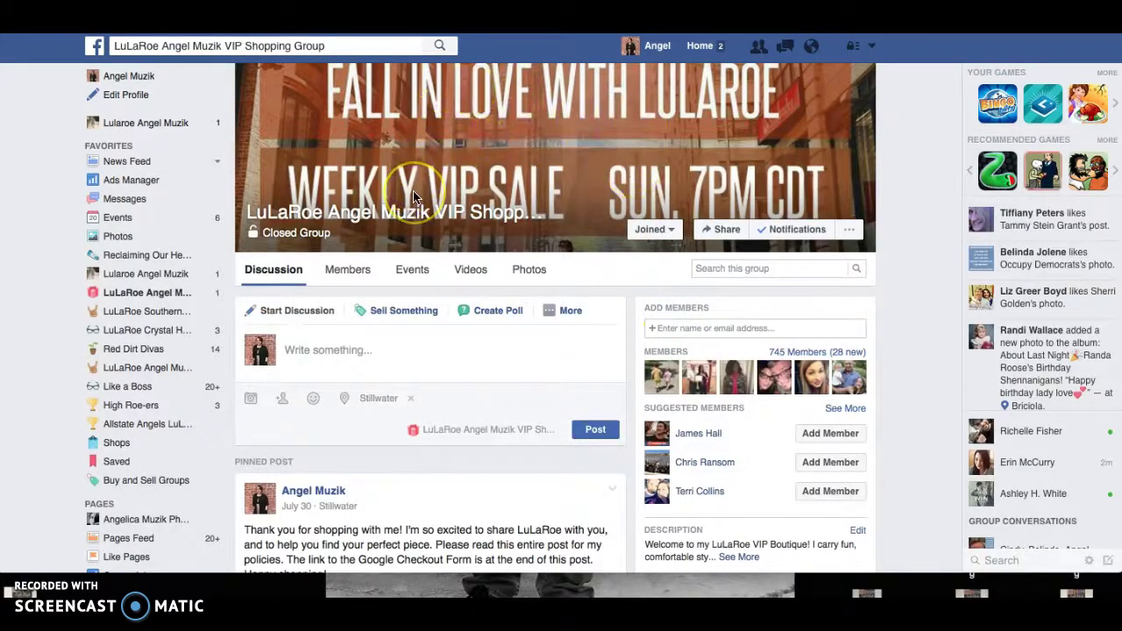
- Scroll the demo group page down to the post with the booteek360.com shopping link
scroll(413, 191, "down", 3)
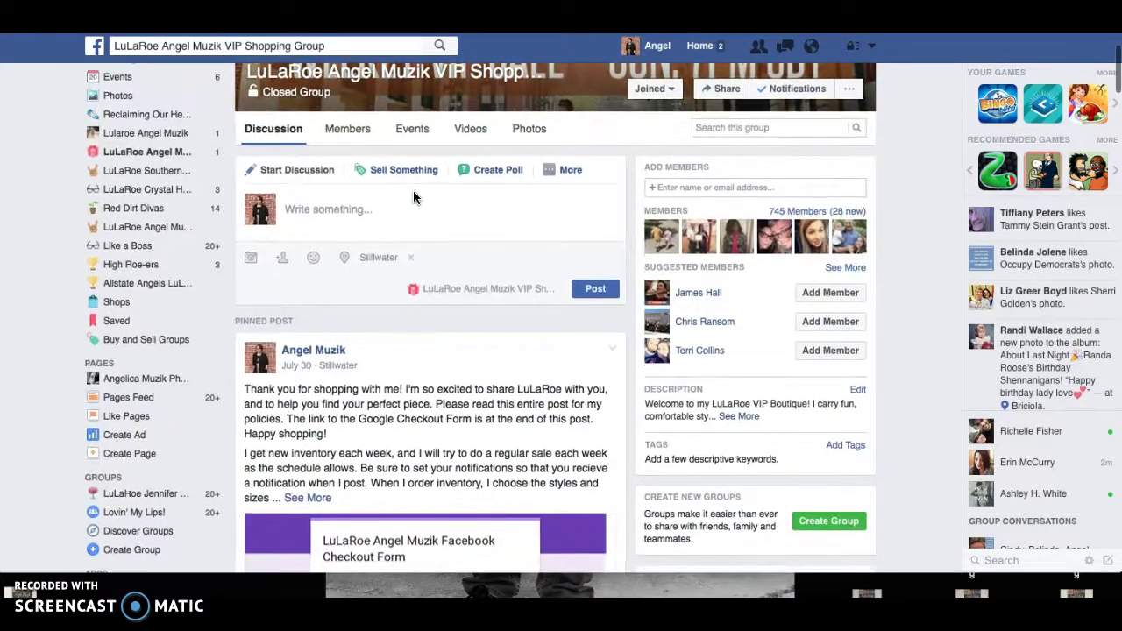
scroll(415, 184, "down", 1)
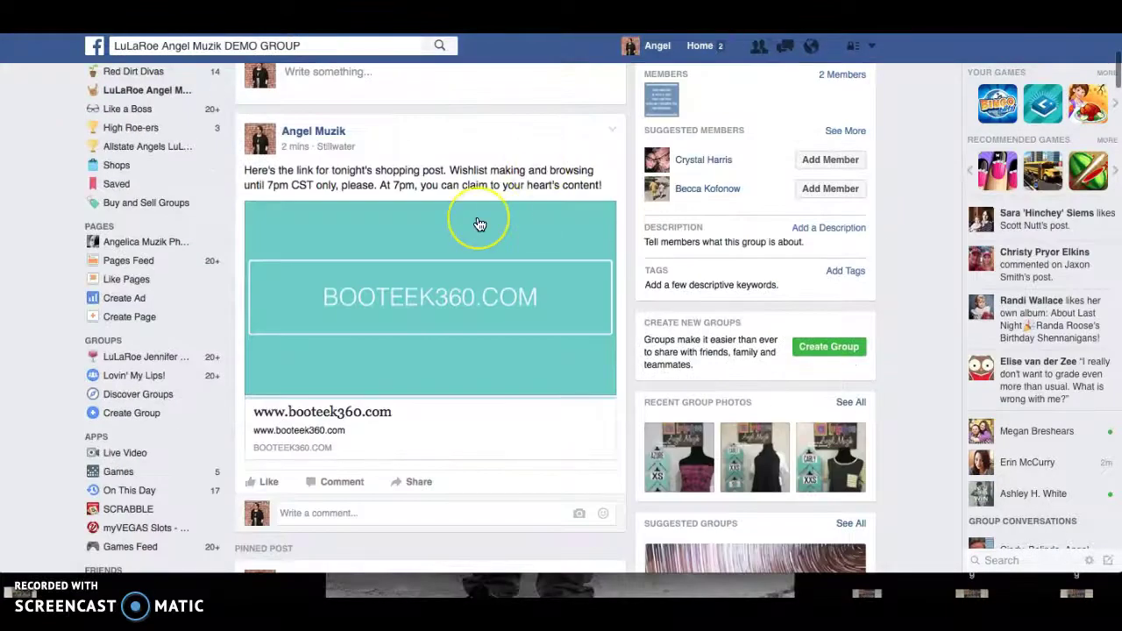
scroll(476, 217, "up", 3)
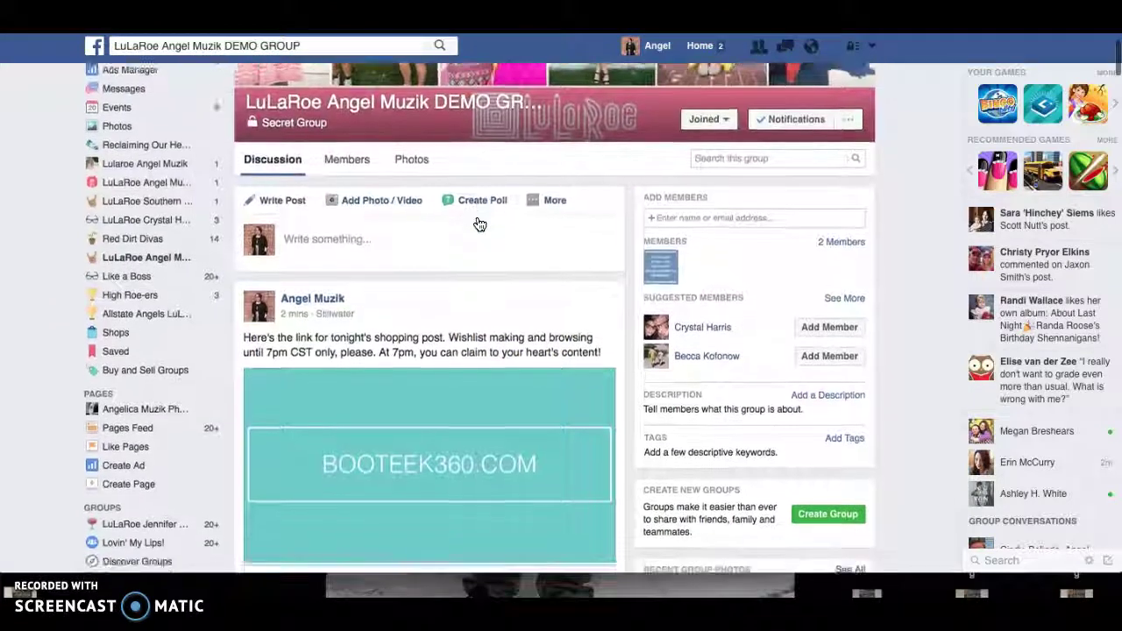
scroll(480, 225, "down", 3)
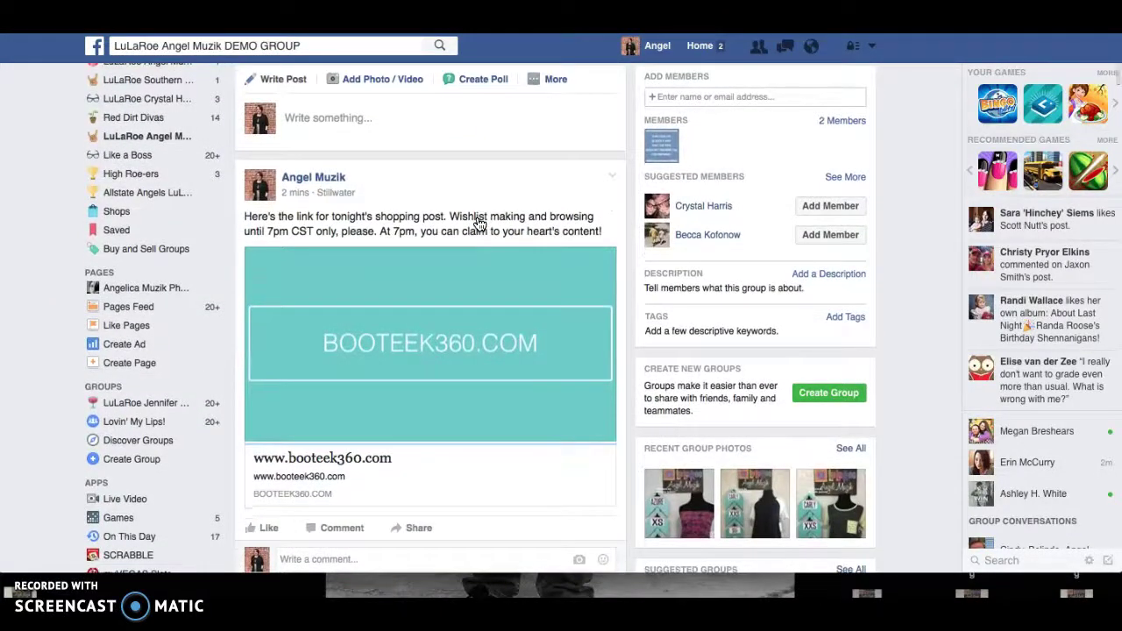
scroll(480, 226, "down", 1)
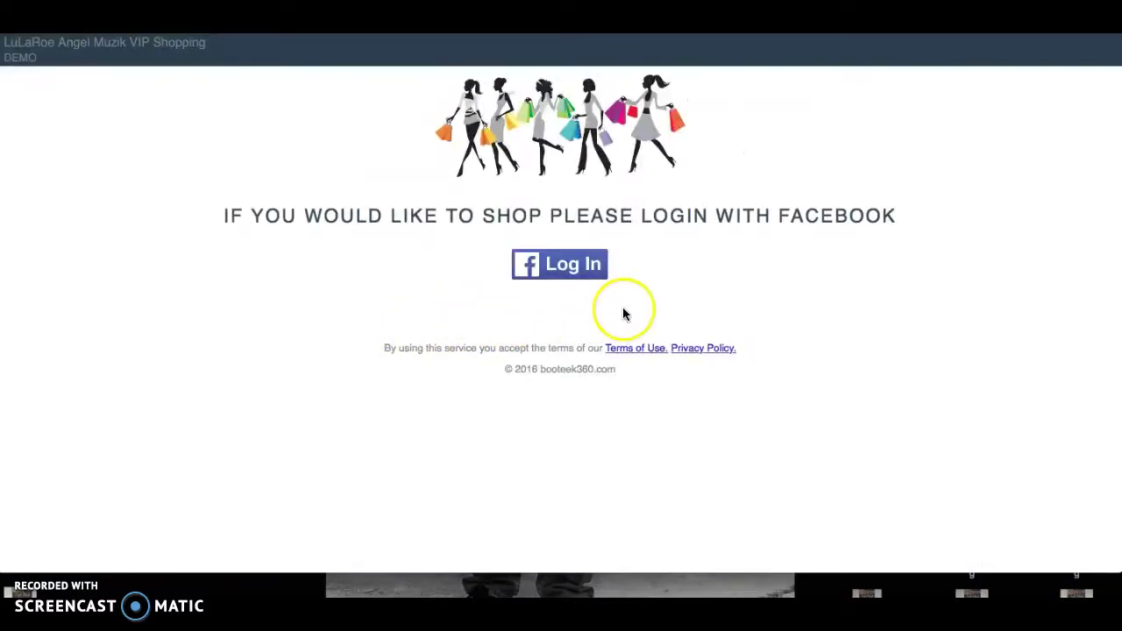
- Log in to the Booteek360 shop with Facebook to reach the VIP catalog
left_click(570, 274)
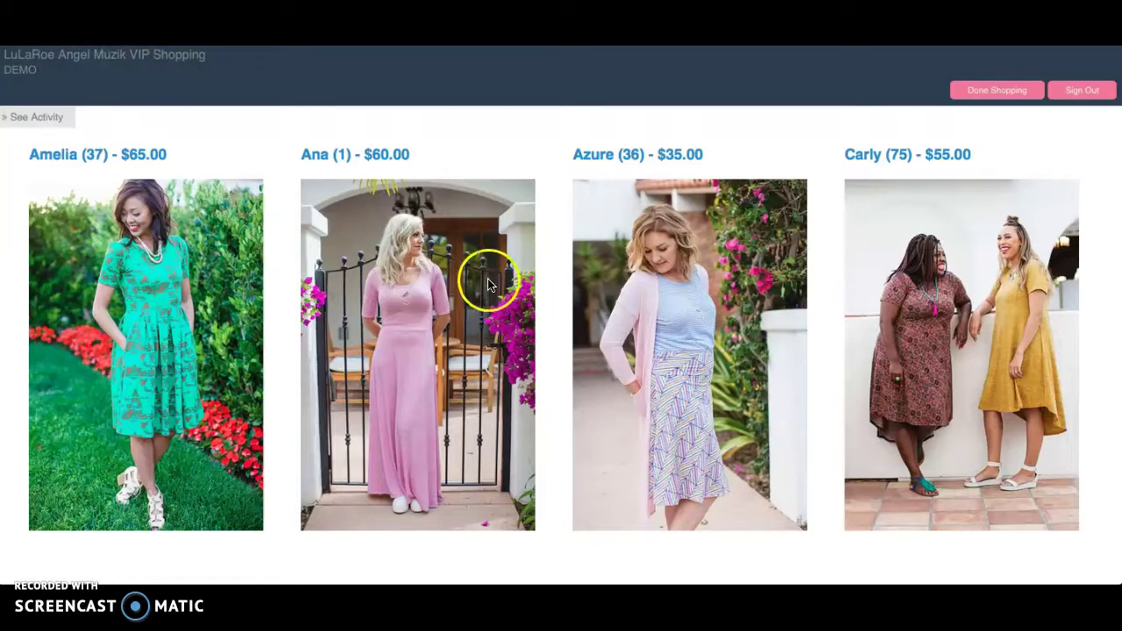
scroll(491, 291, "down", 1)
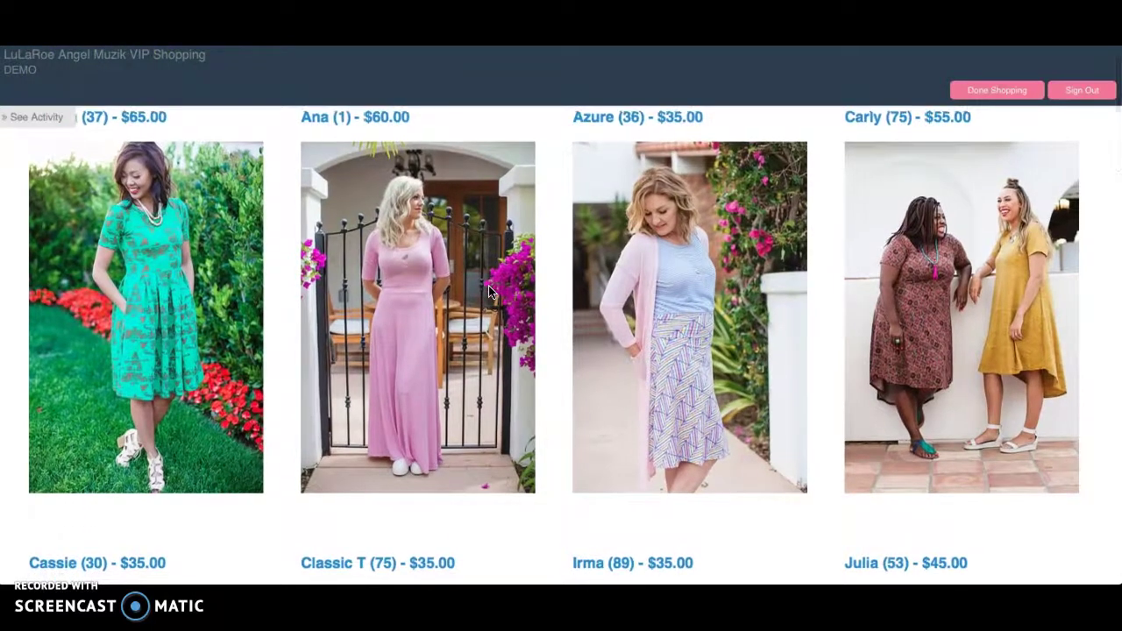
scroll(488, 291, "down", 3)
scroll(489, 289, "down", 5)
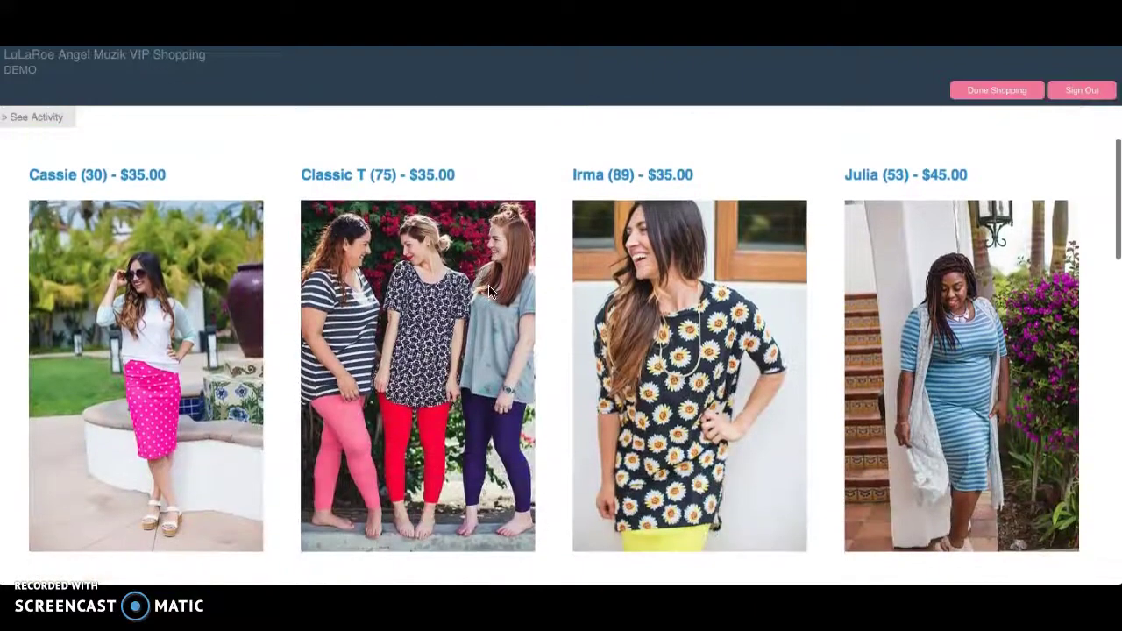
scroll(514, 387, "down", 7)
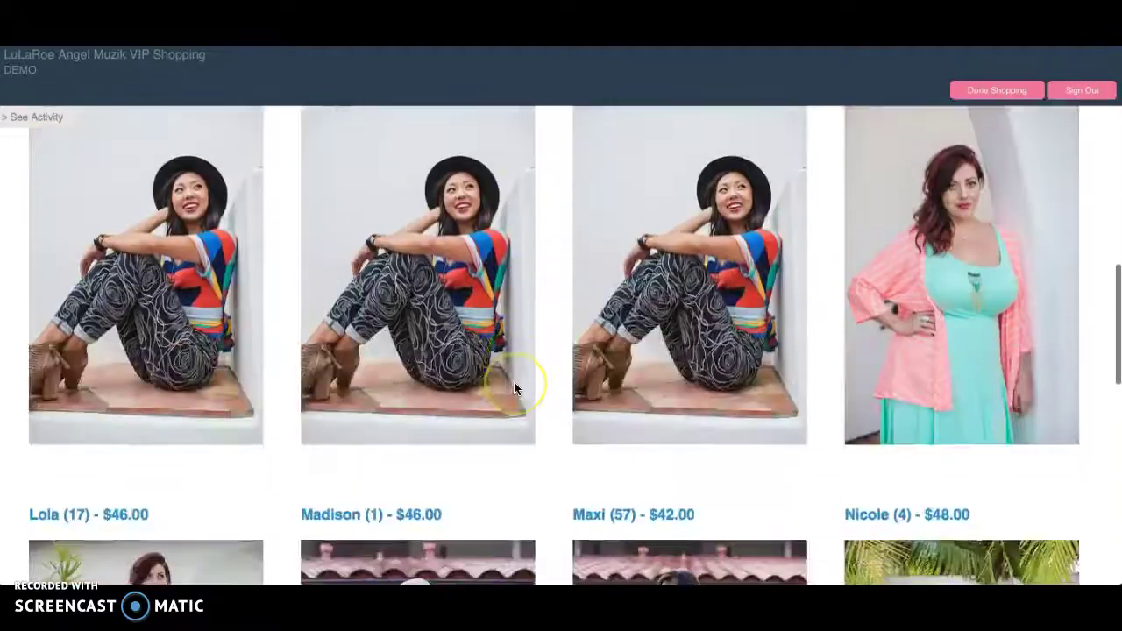
scroll(516, 388, "up", 9)
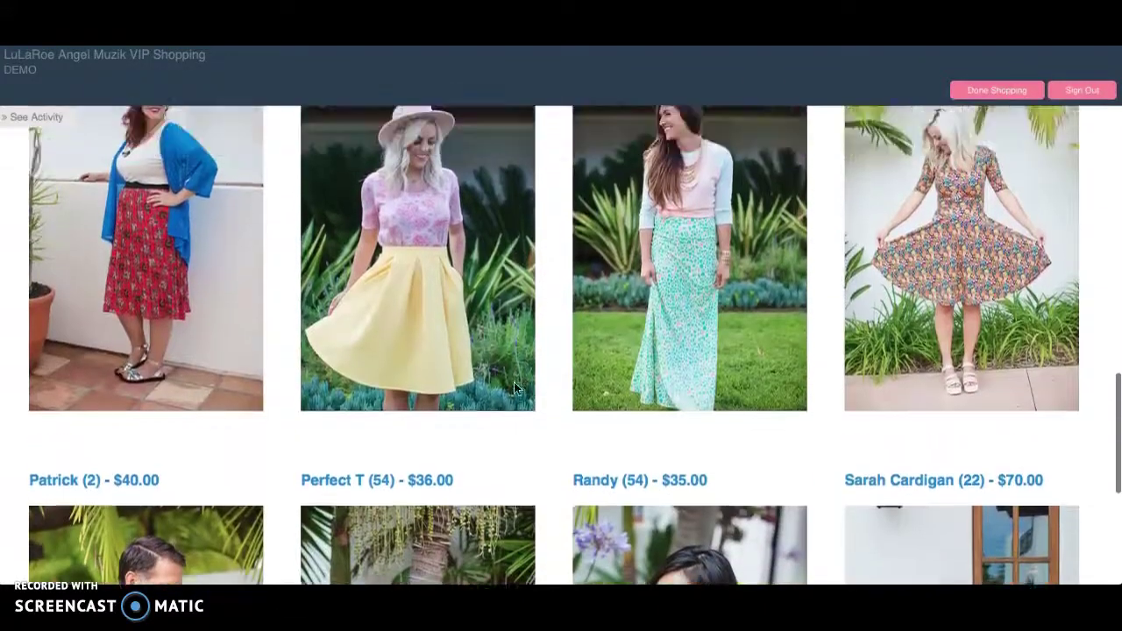
scroll(514, 388, "up", 7)
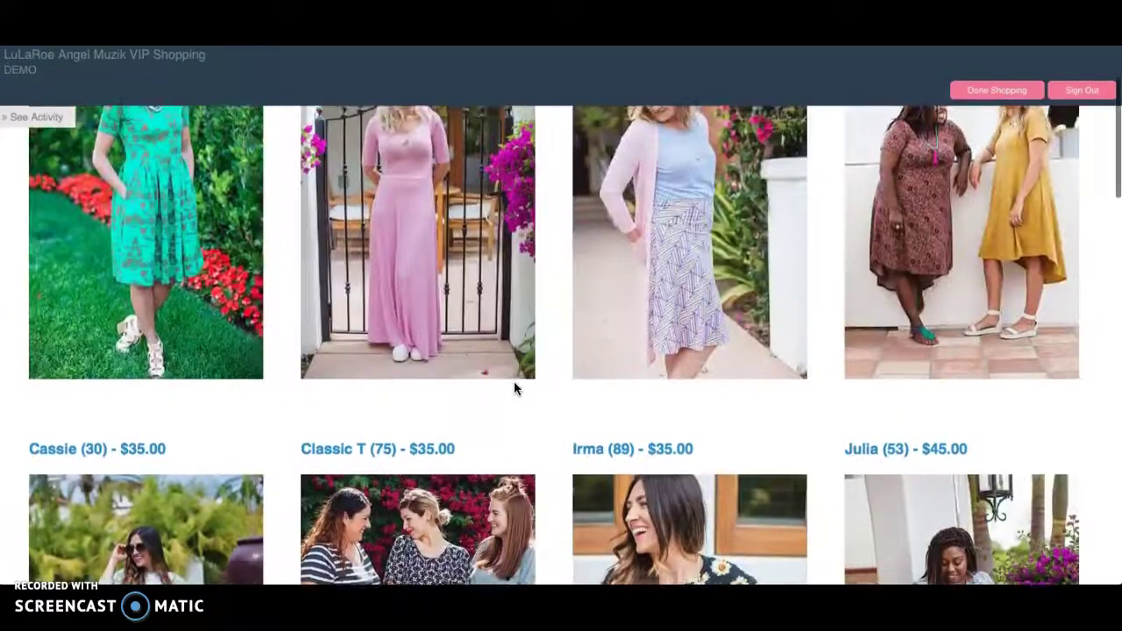
left_click(142, 365)
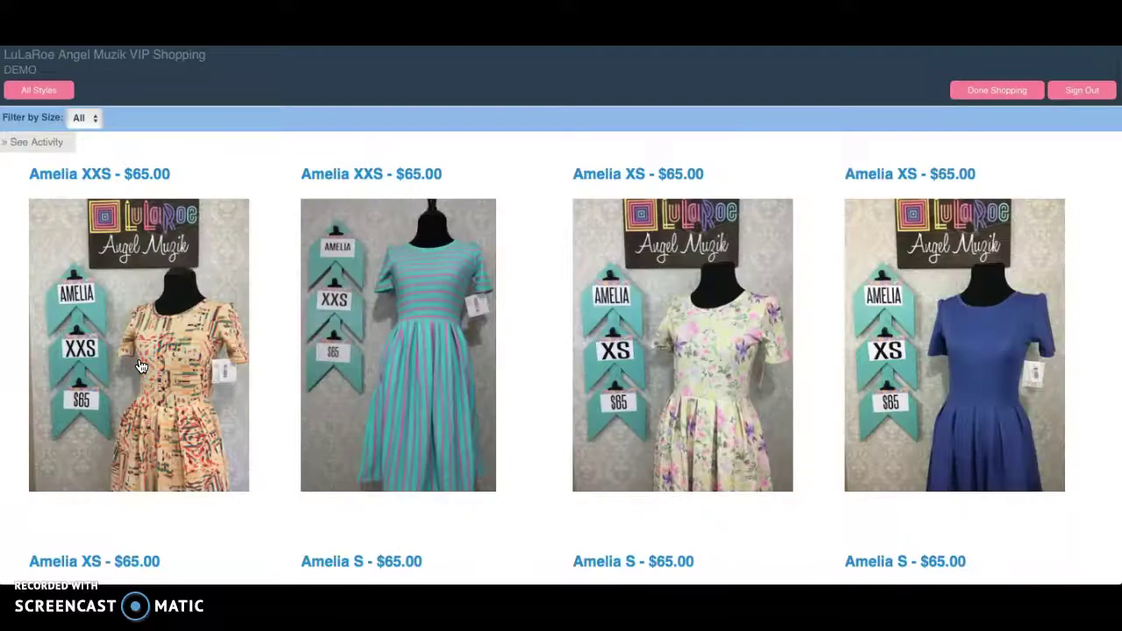
- Open the Amelia style and scroll through its $65 dress listings
left_click(198, 370)
scroll(198, 370, "down", 2)
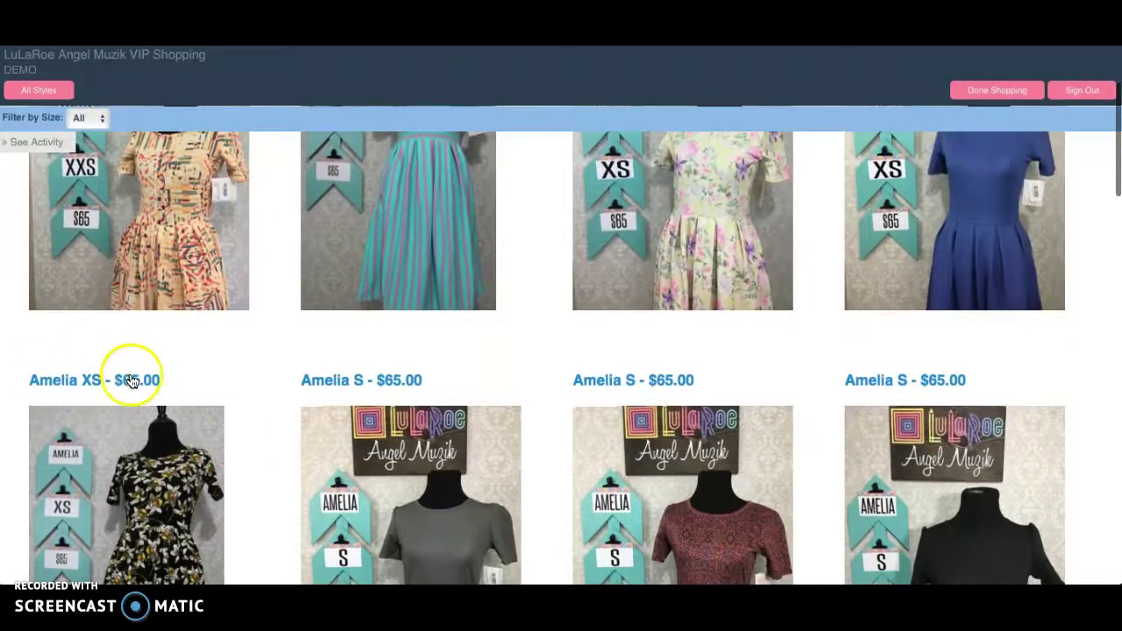
scroll(298, 444, "down", 2)
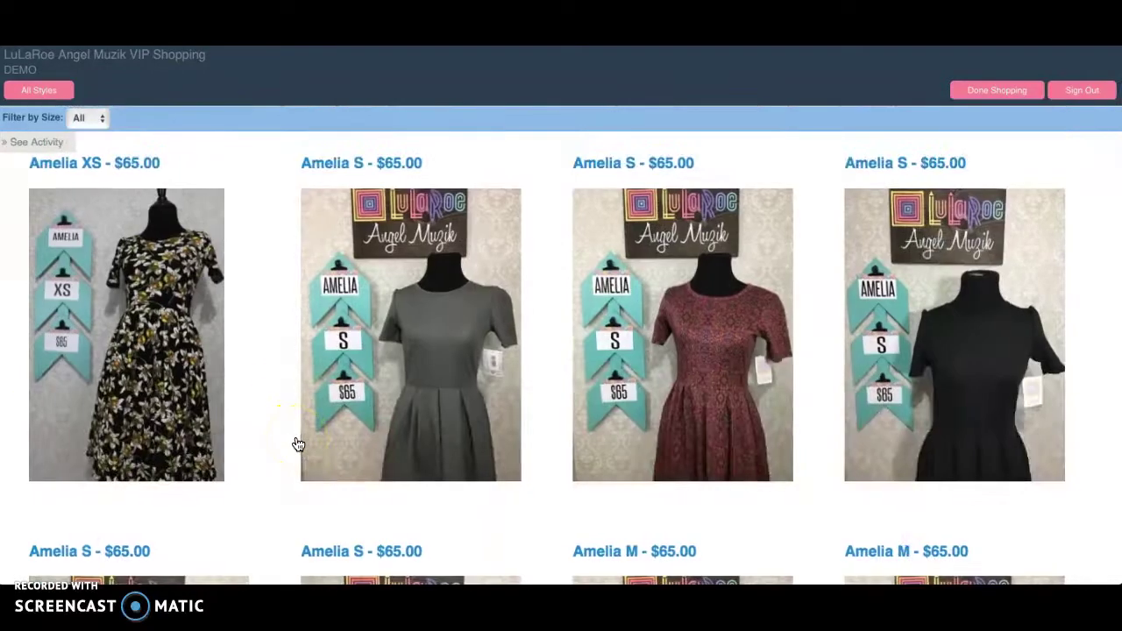
scroll(298, 444, "down", 3)
scroll(298, 444, "down", 3)
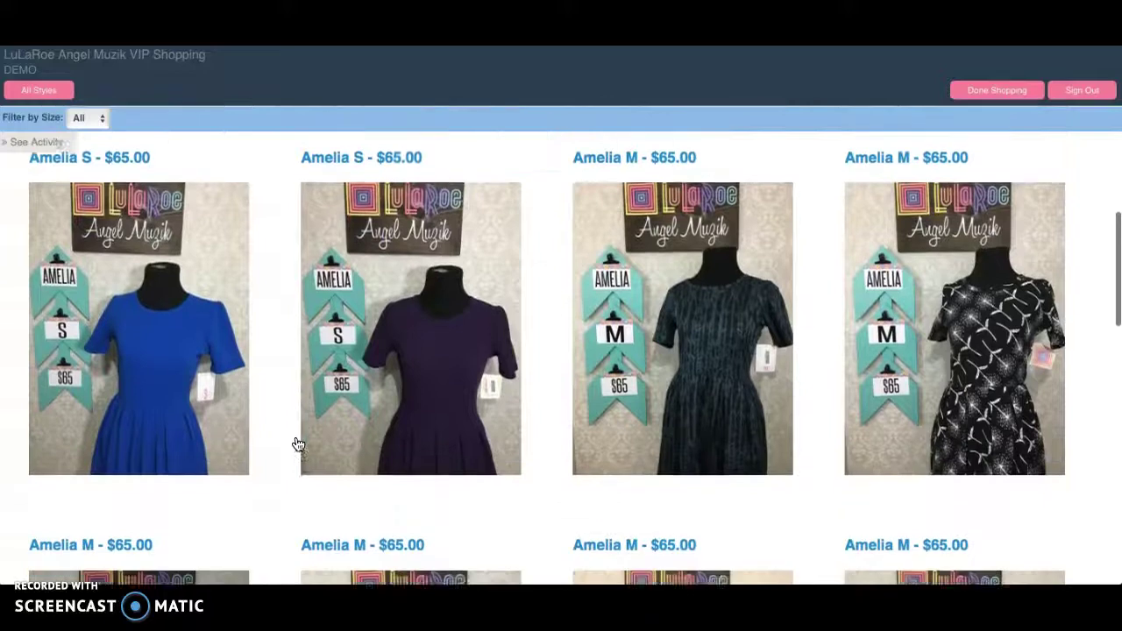
scroll(298, 445, "down", 6)
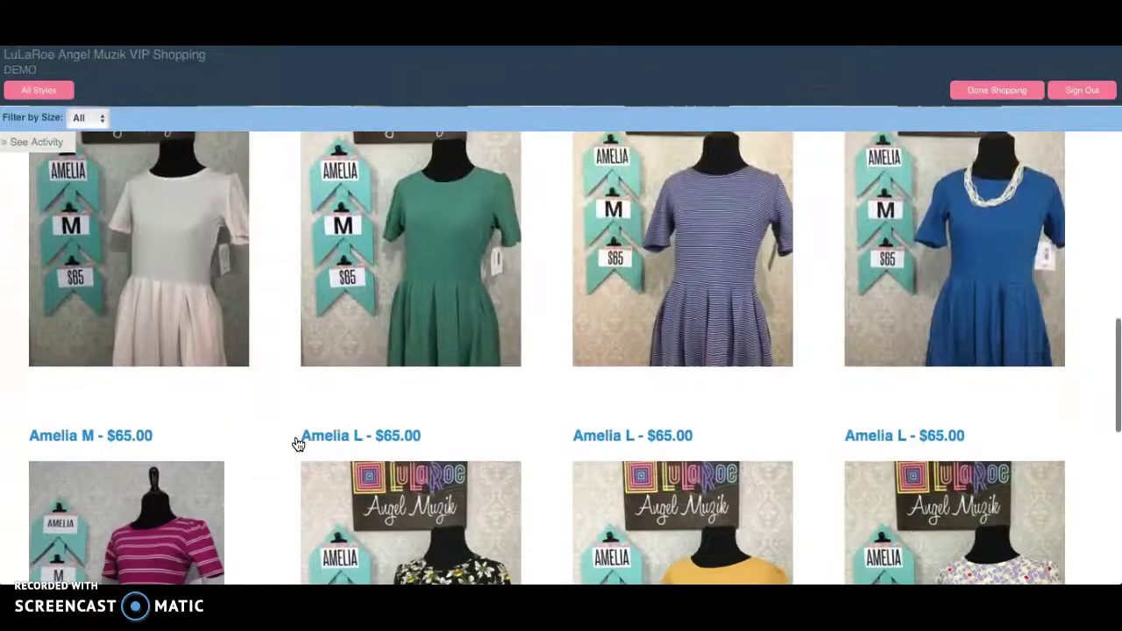
scroll(298, 444, "down", 3)
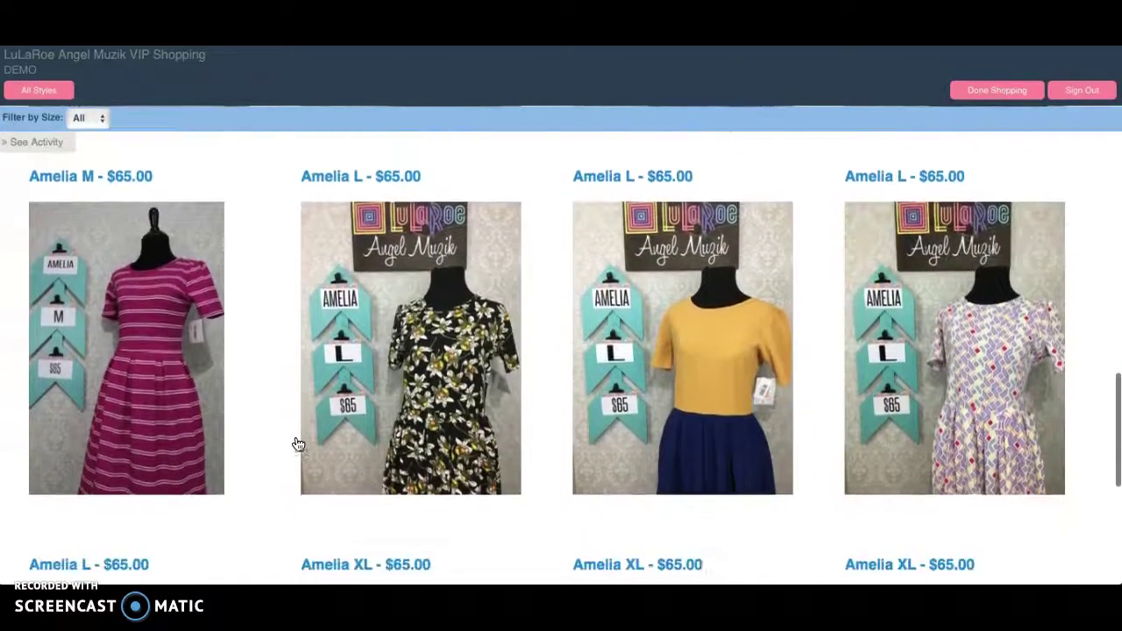
scroll(299, 444, "down", 1)
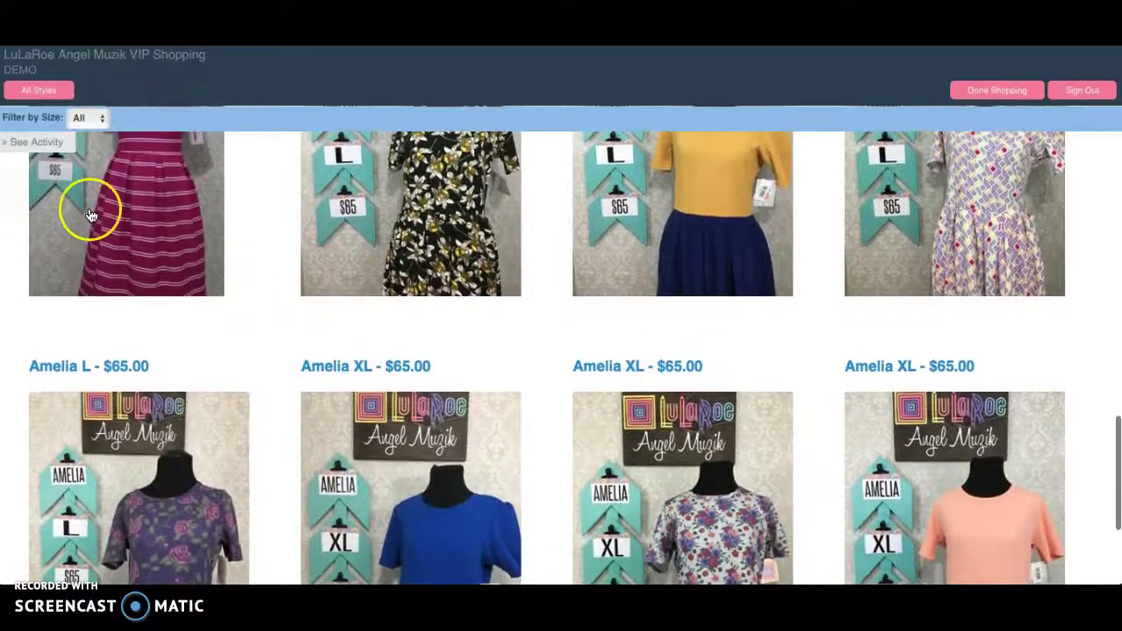
- Filter the Amelia dresses to size L, then switch back to all sizes
left_click(79, 119)
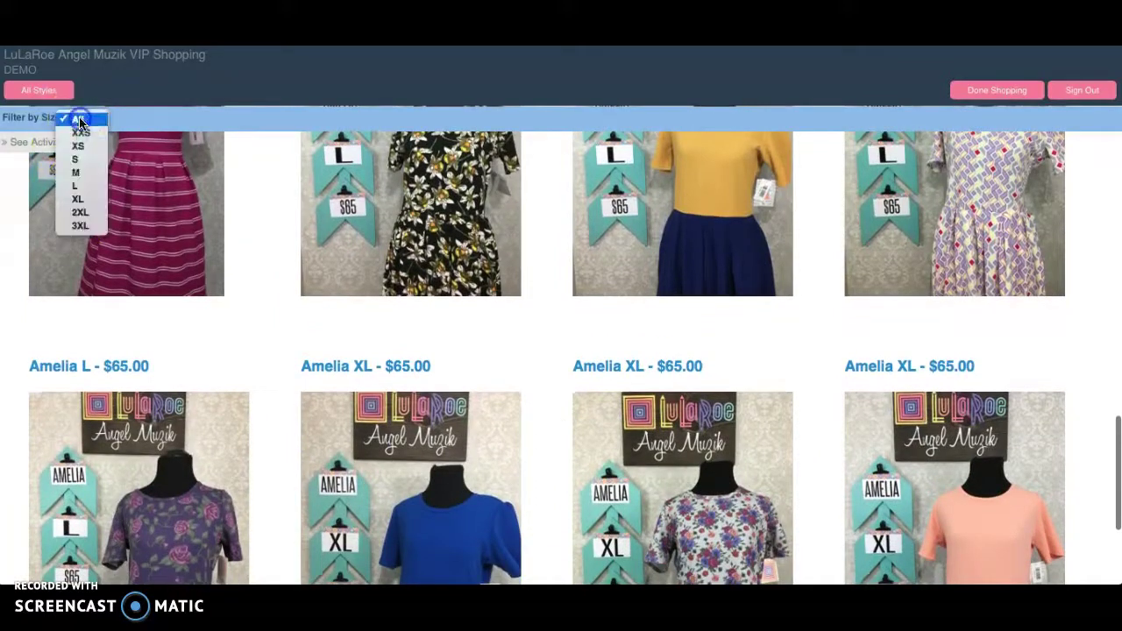
left_click(81, 187)
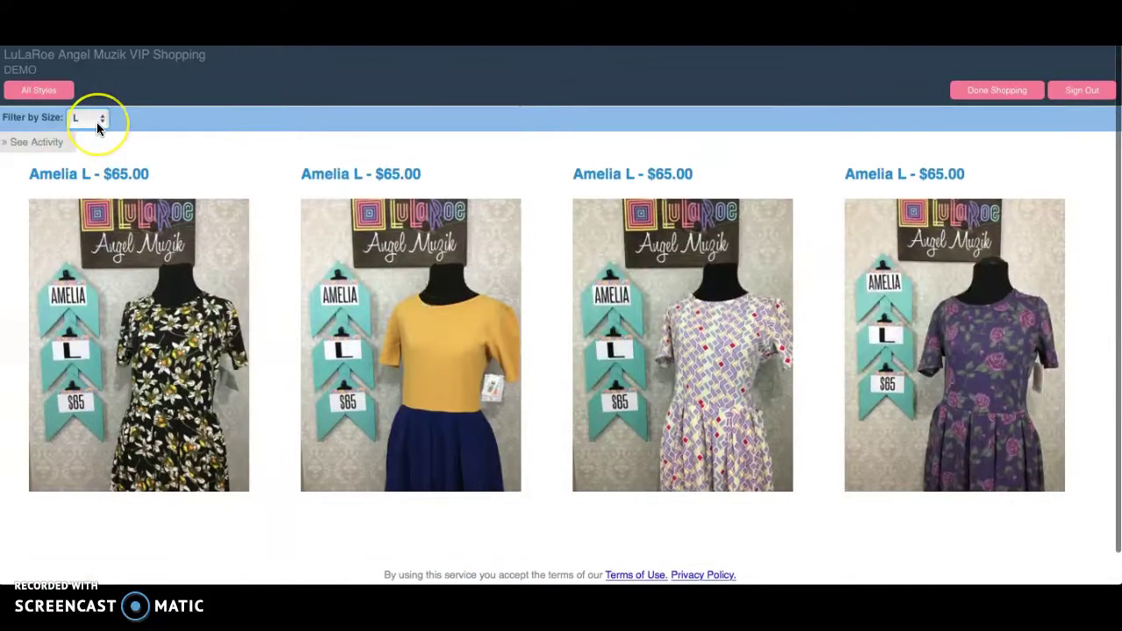
left_click(97, 122)
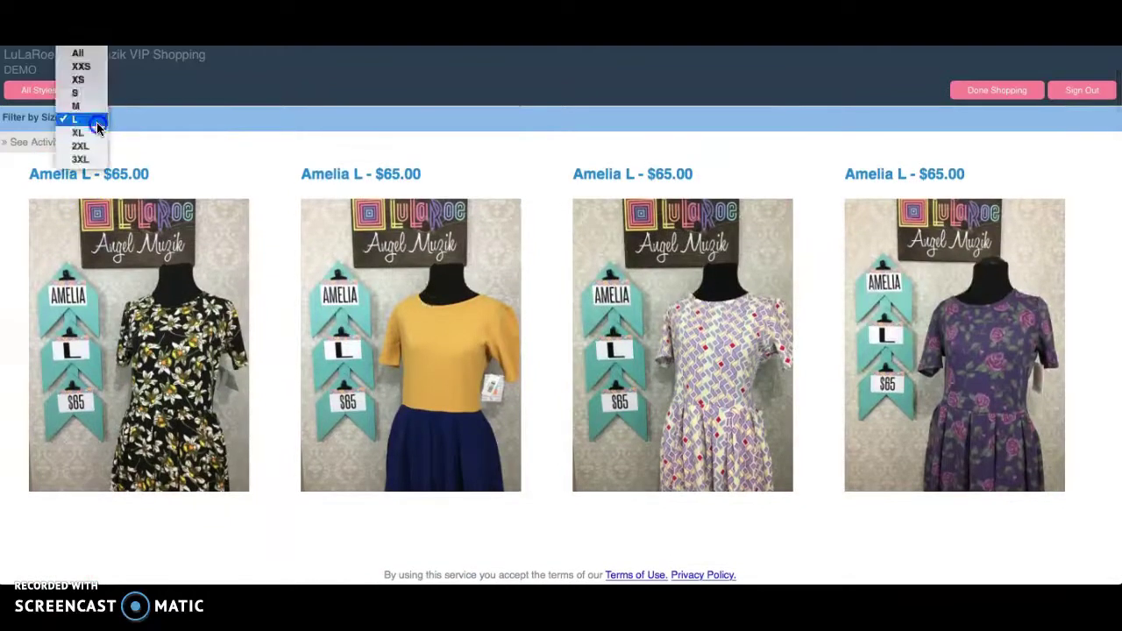
left_click(86, 54)
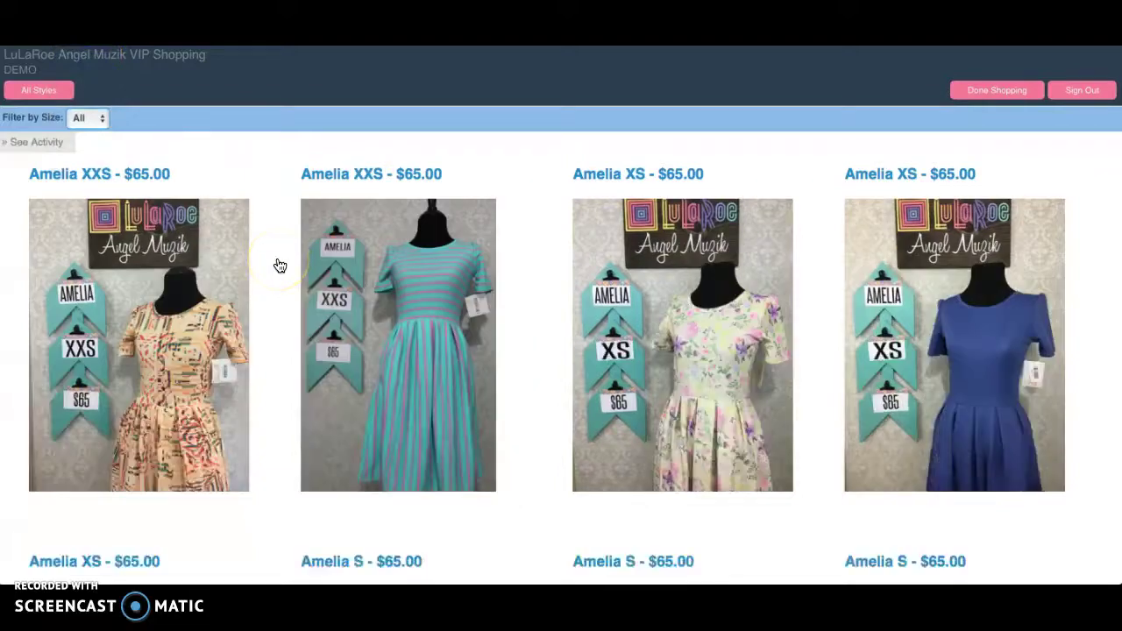
- Load two more rows of Amelia dresses and scroll back to the purple floral L row
scroll(293, 307, "down", 3)
scroll(297, 309, "down", 10)
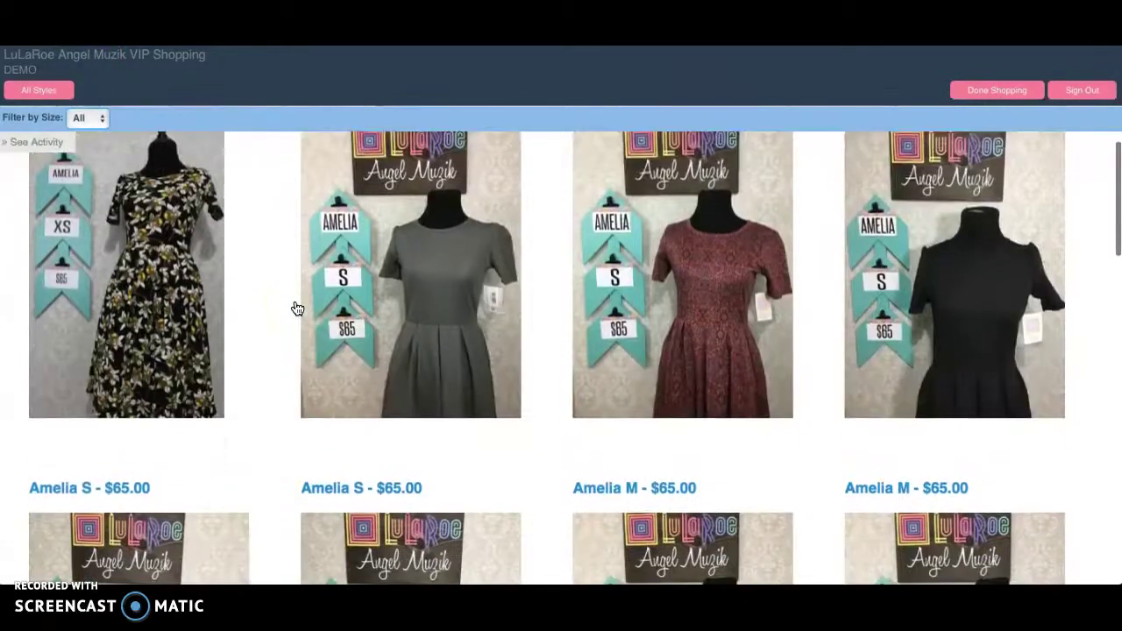
scroll(297, 308, "down", 8)
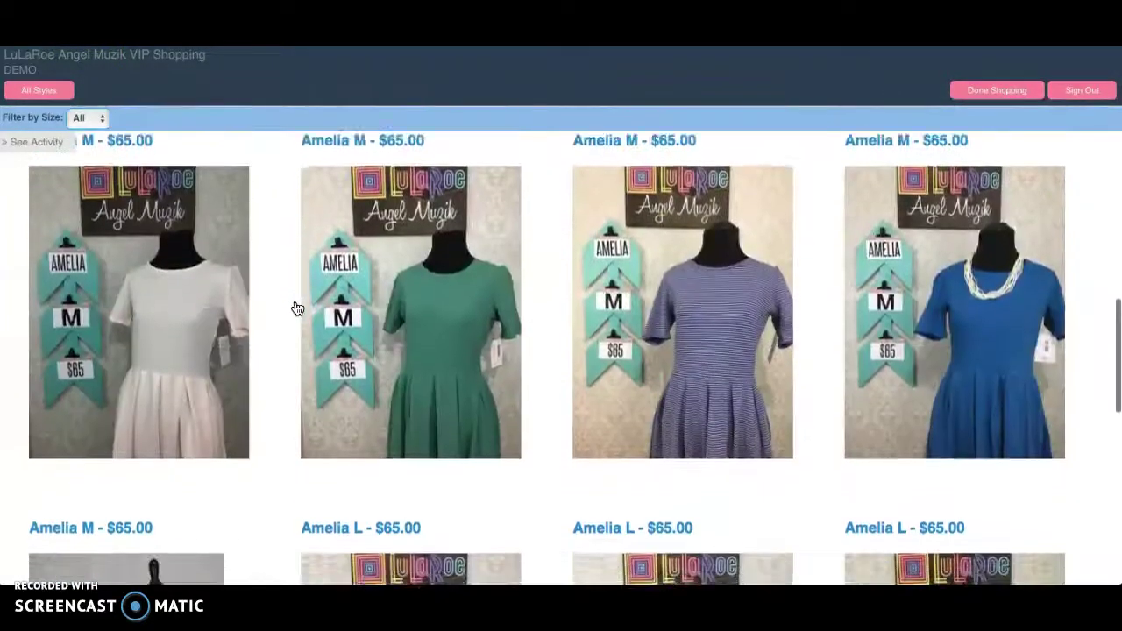
scroll(297, 308, "down", 3)
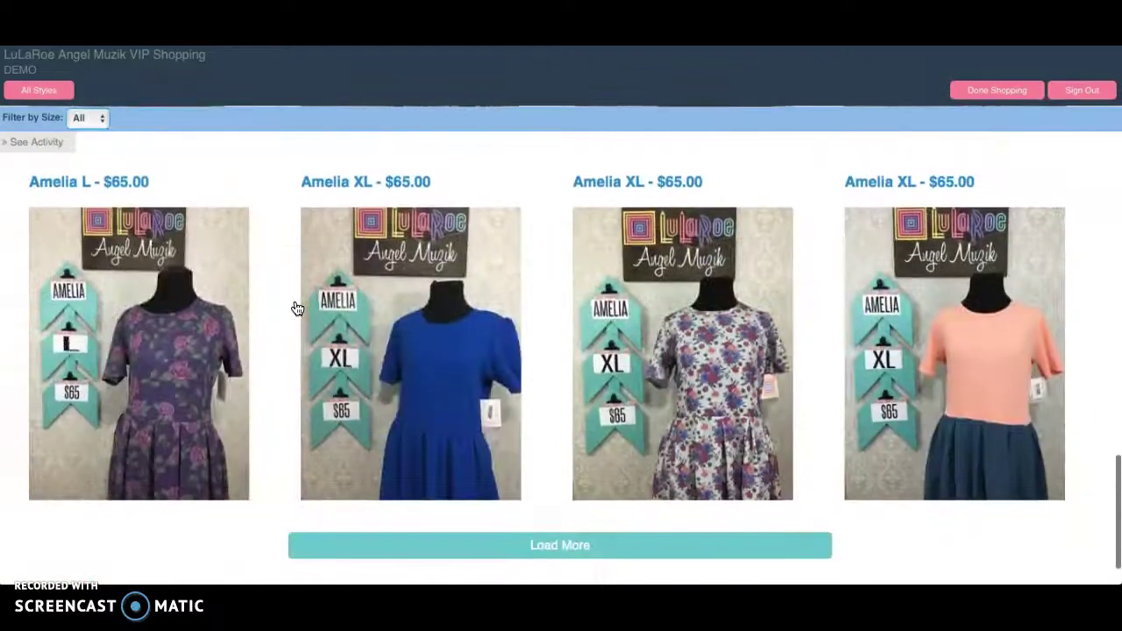
left_click(513, 464)
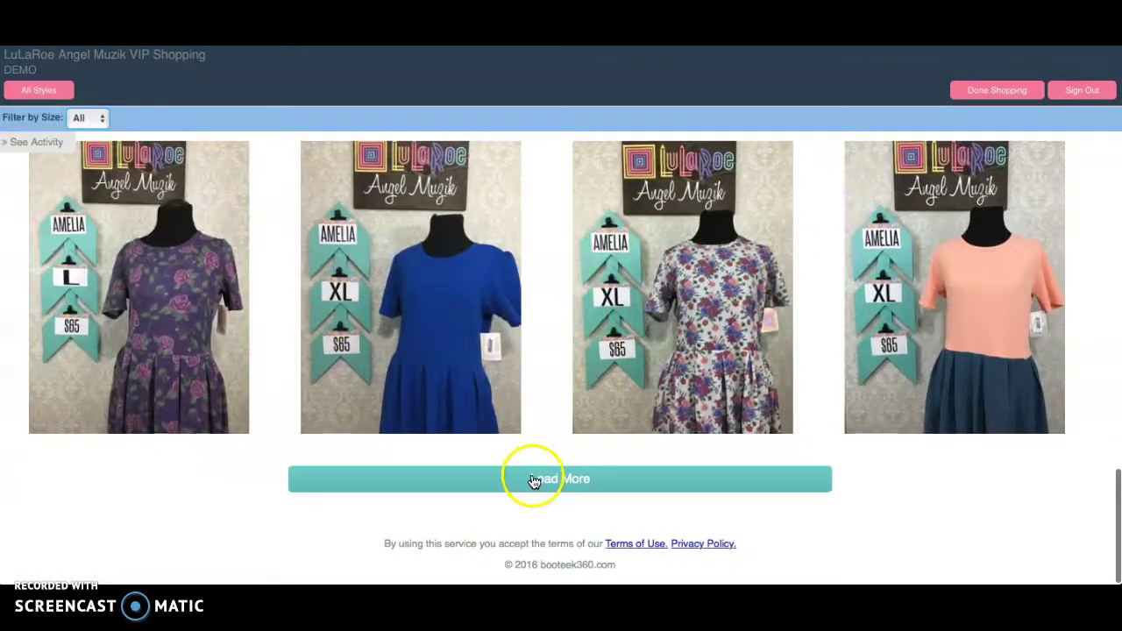
left_click(574, 486)
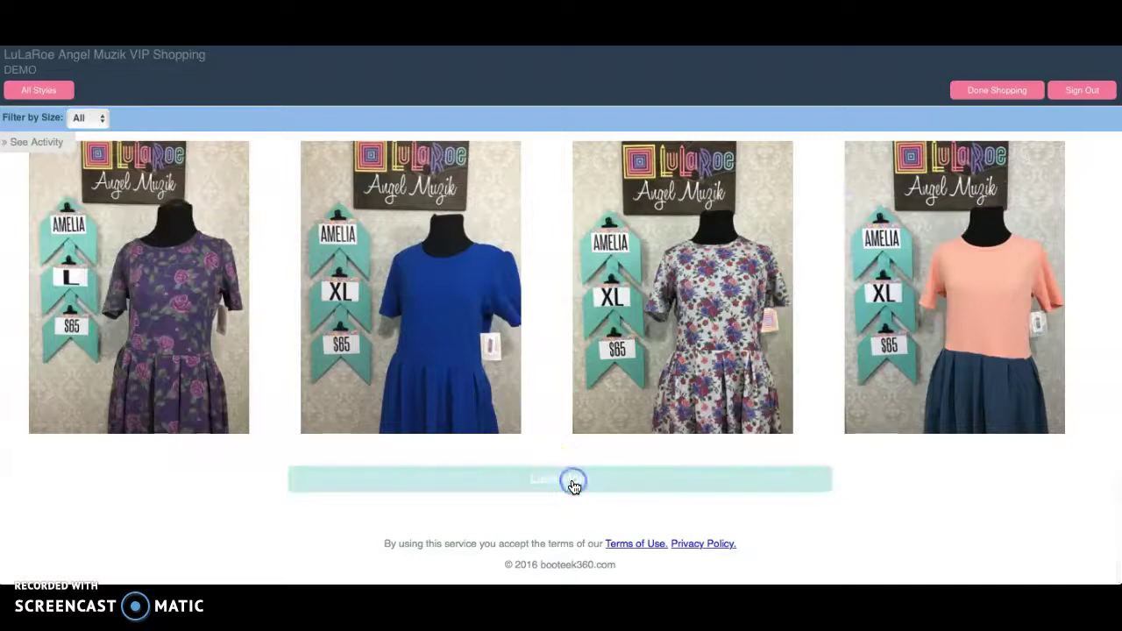
scroll(617, 517, "down", 3)
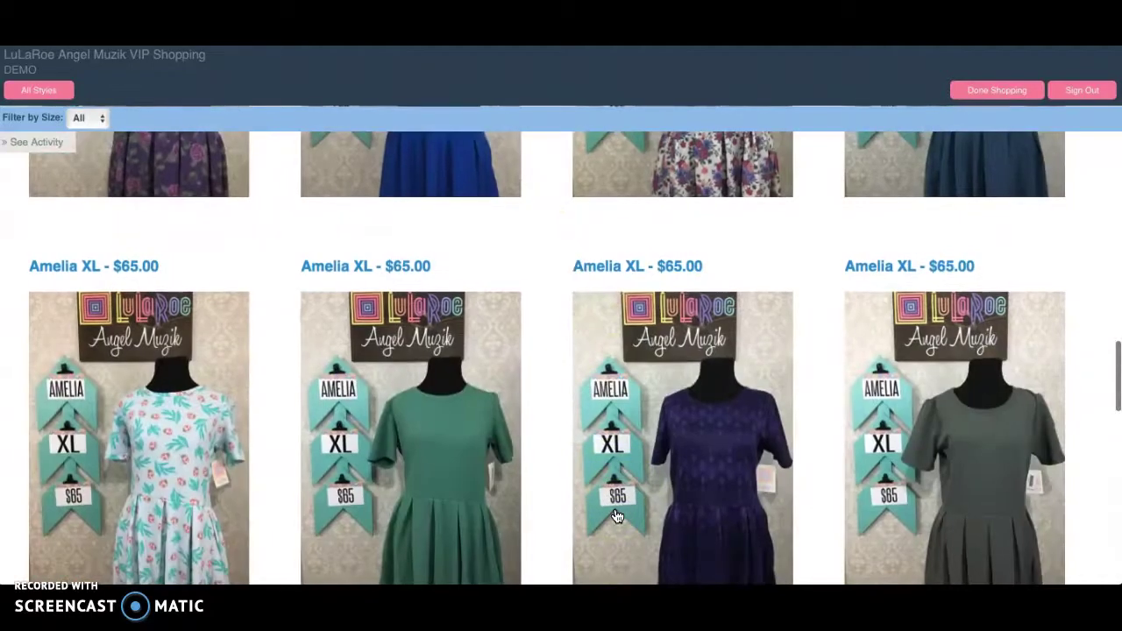
scroll(617, 517, "up", 3)
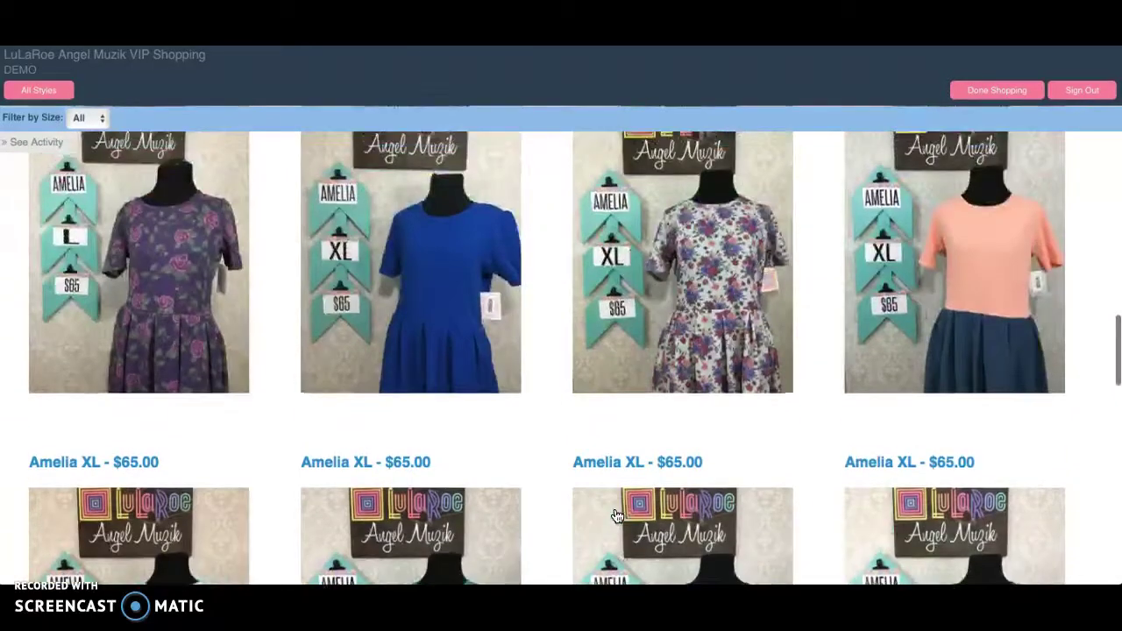
- Open the $65 Amelia L rose-print dress and flip through its photos to the fabric close-up
left_click(155, 301)
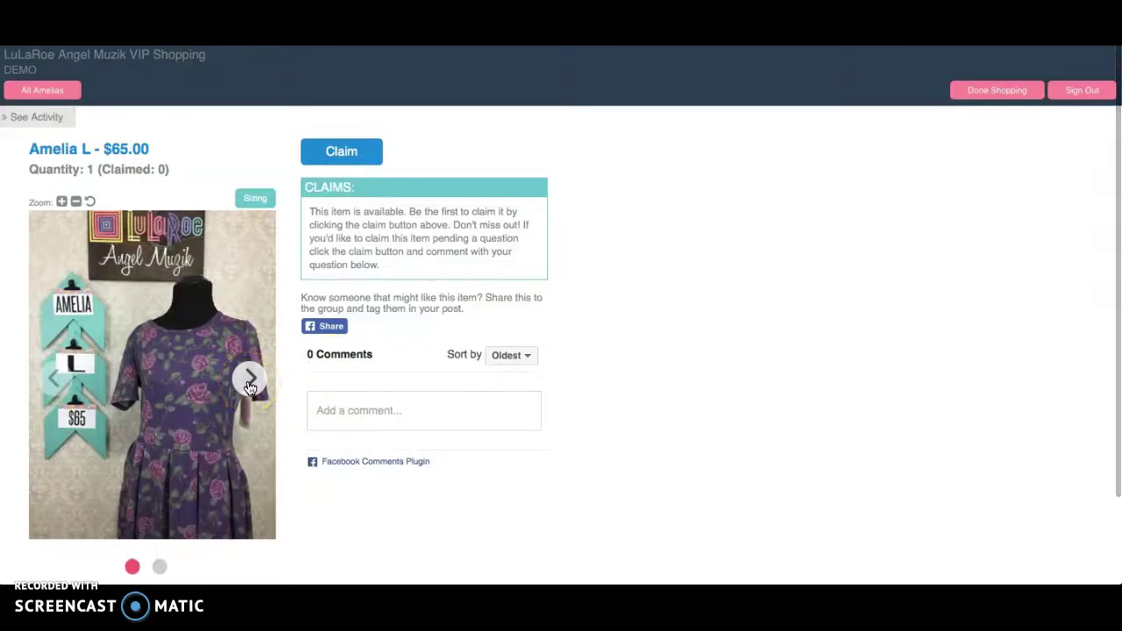
left_click(159, 568)
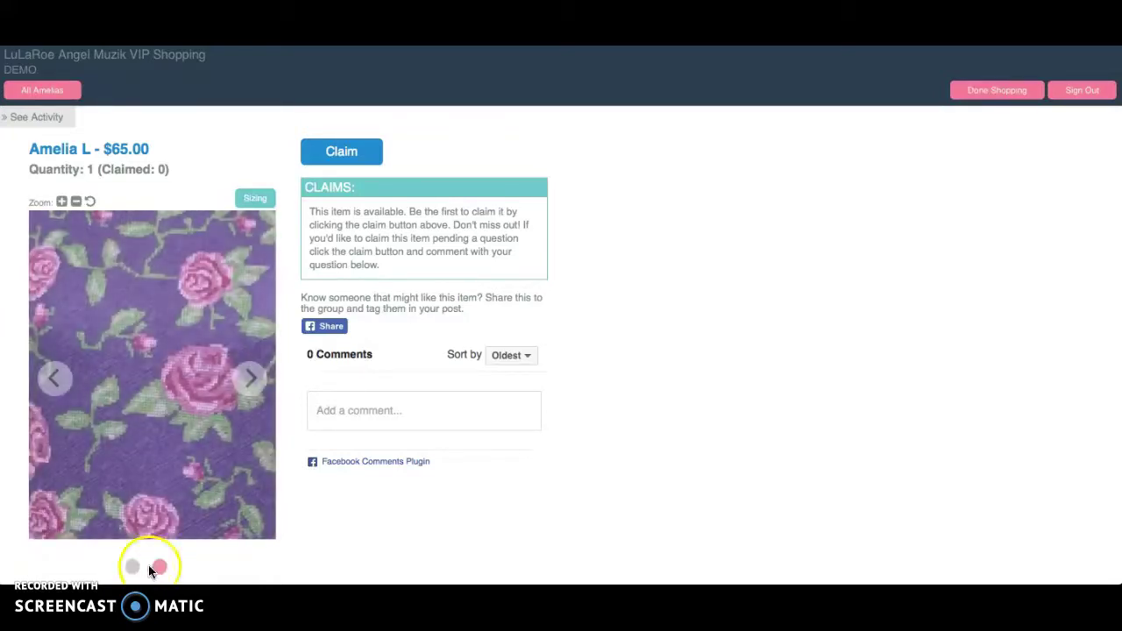
left_click(133, 567)
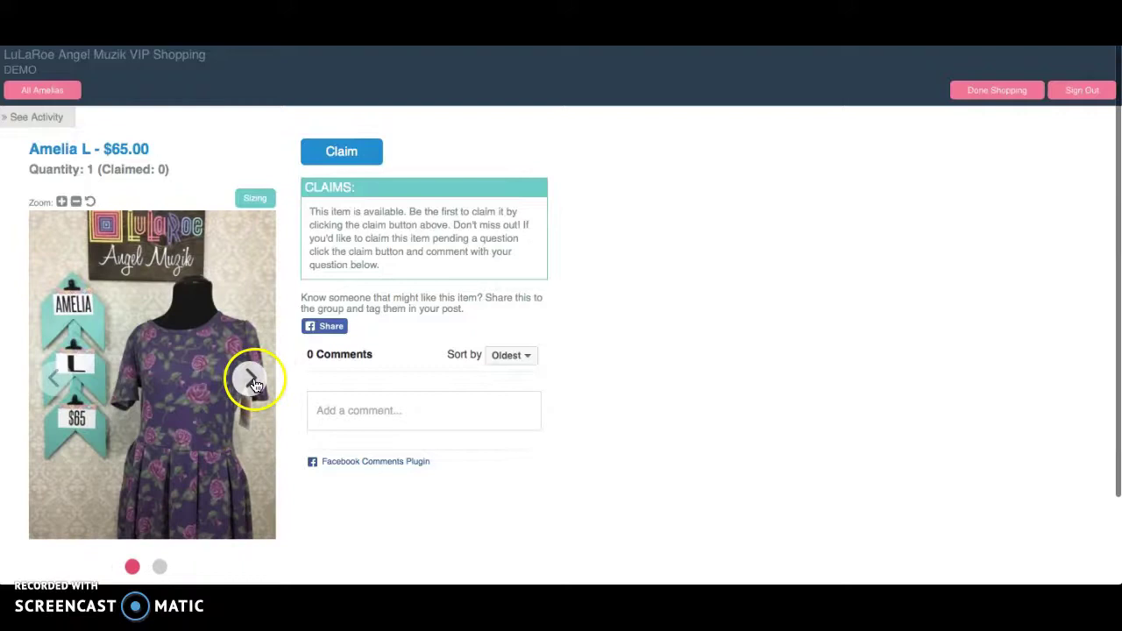
left_click(252, 380)
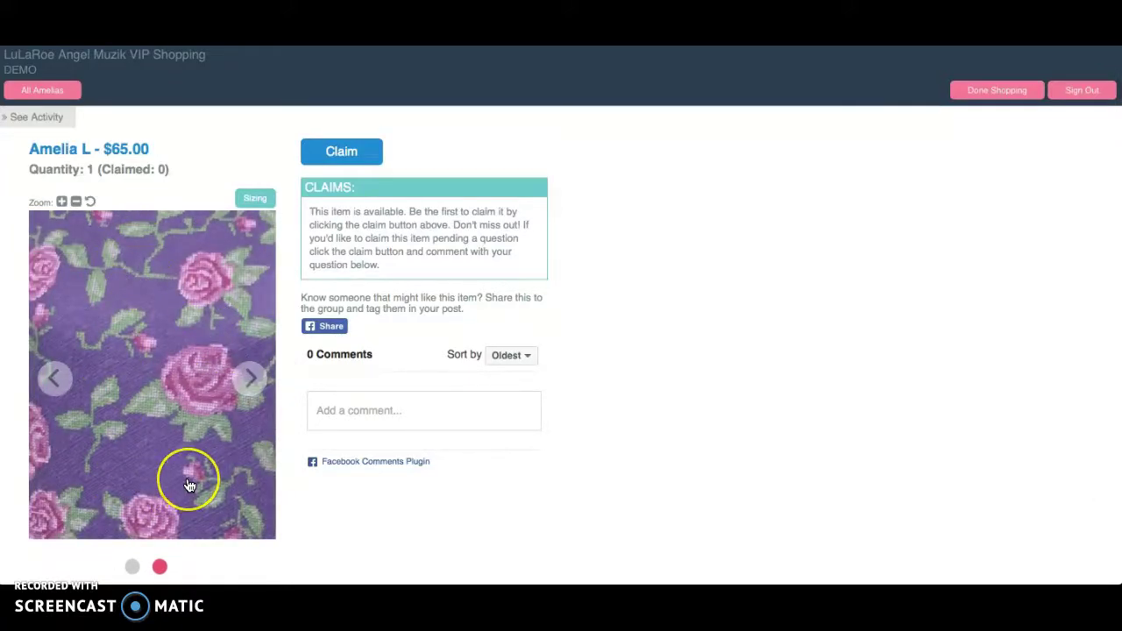
- Claim the Amelia L dress twice, then remove the duplicate second claim
left_click(355, 156)
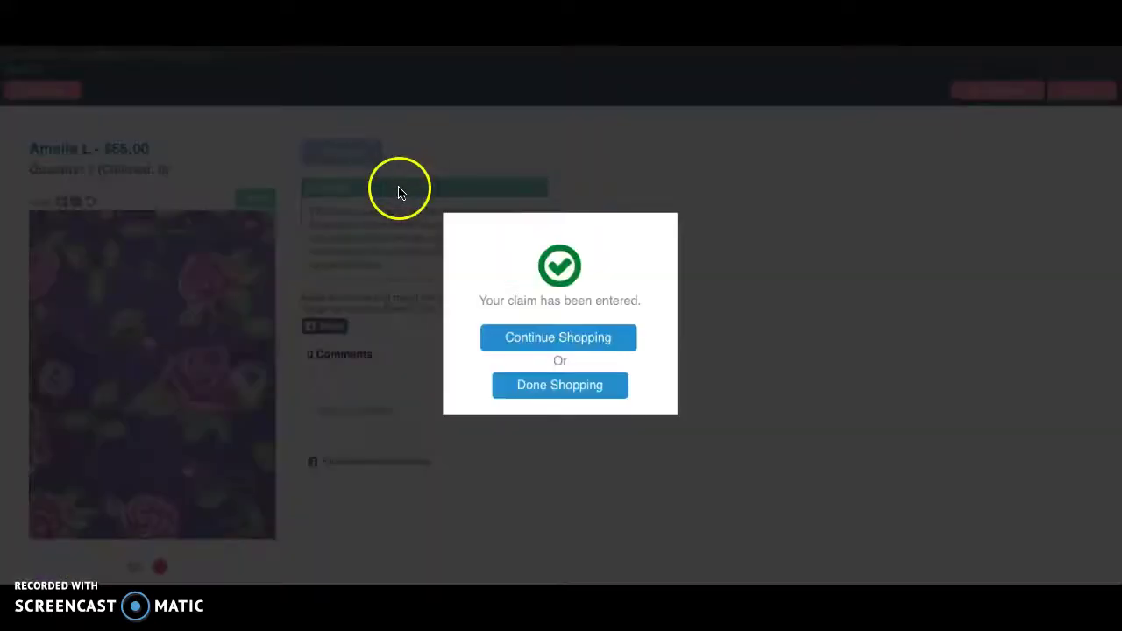
left_click(523, 348)
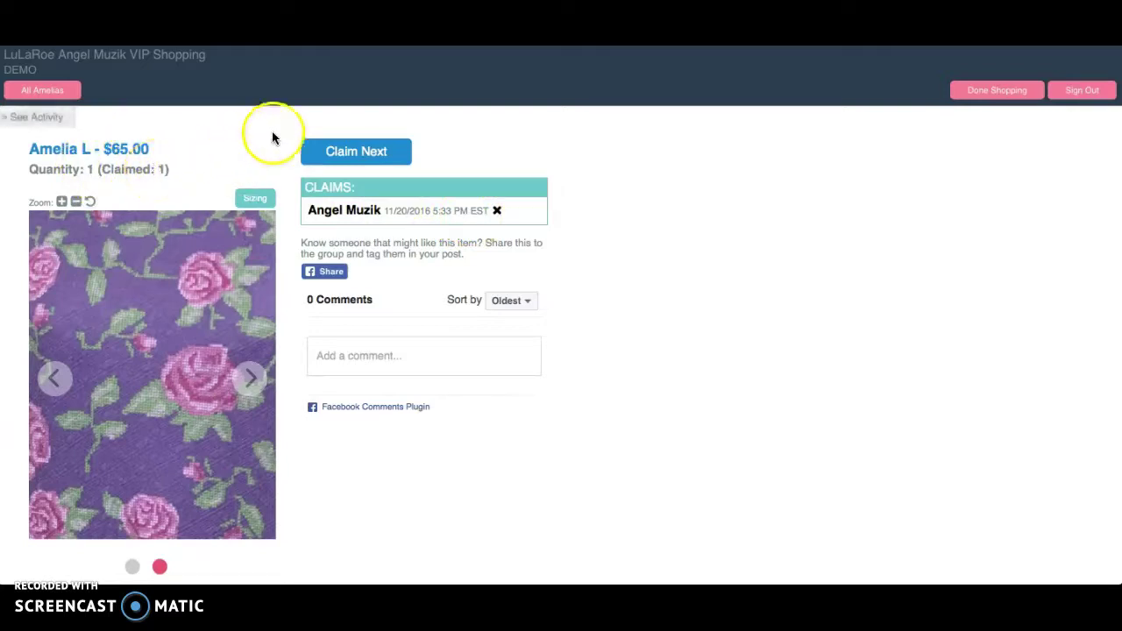
left_click(379, 153)
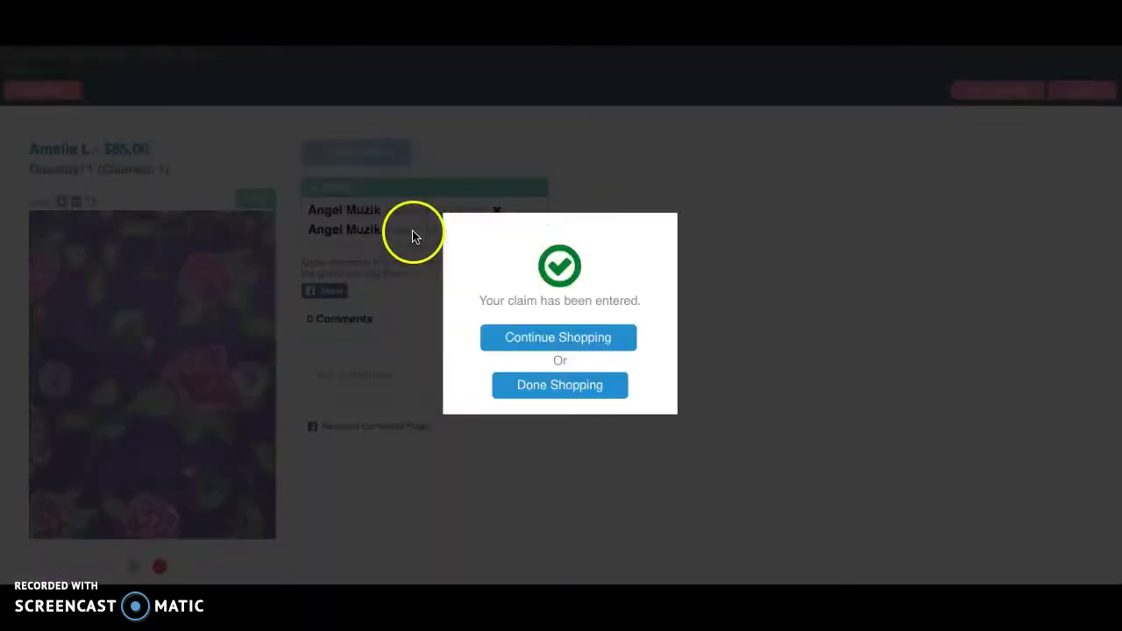
left_click(531, 336)
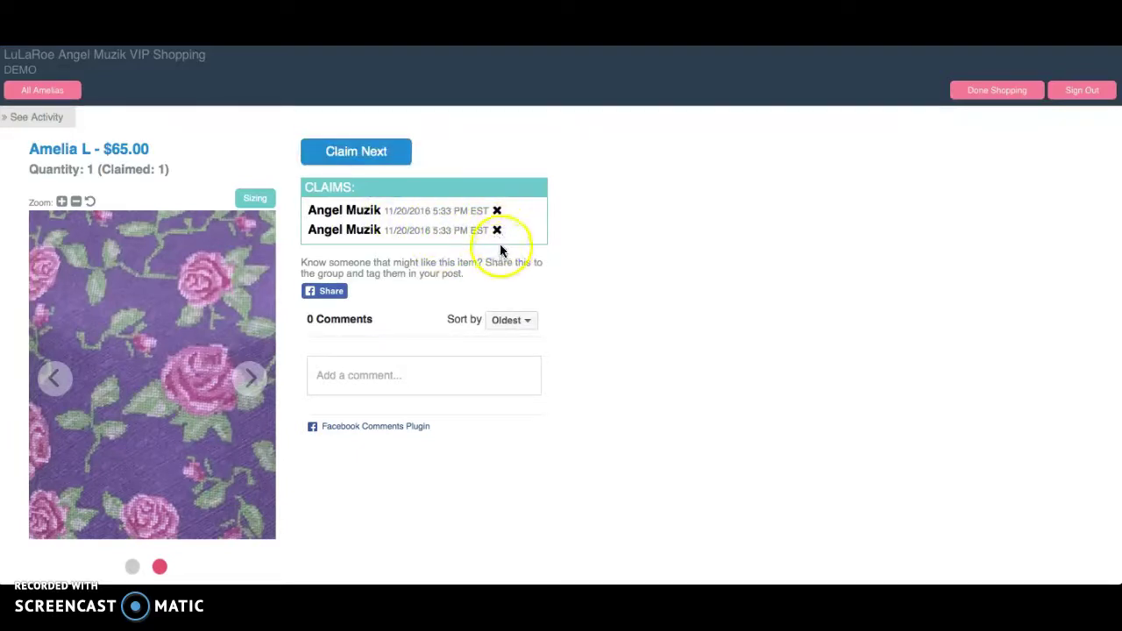
left_click(497, 231)
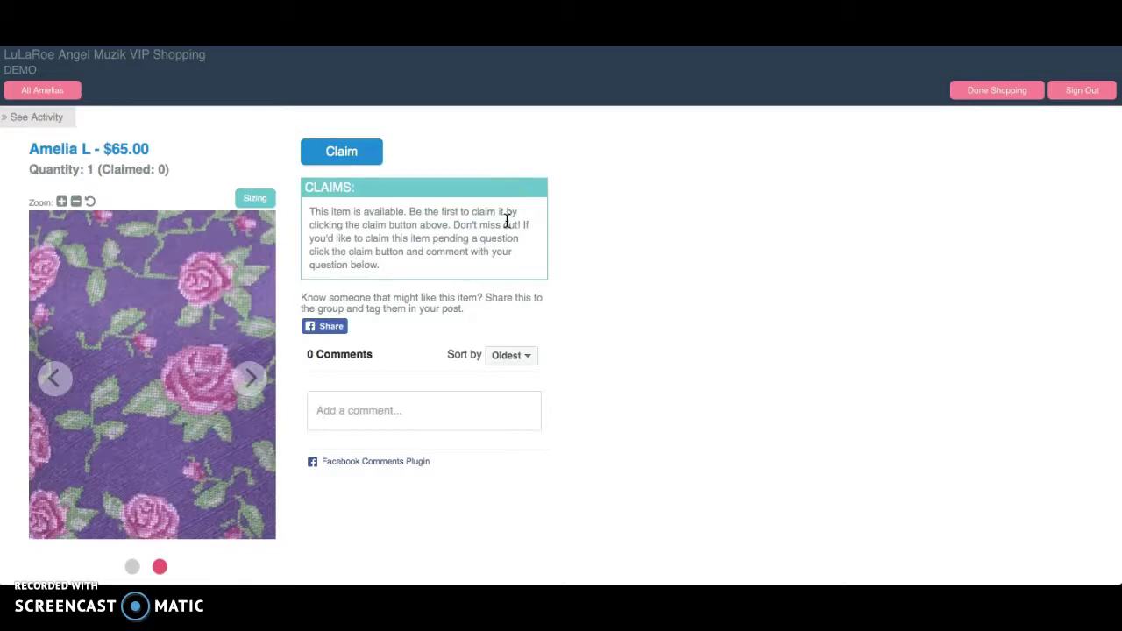
- Clear the old claim, re-claim the Amelia L dress (Claimed: 1), and open its Facebook share window
left_click(478, 223)
left_click(53, 382)
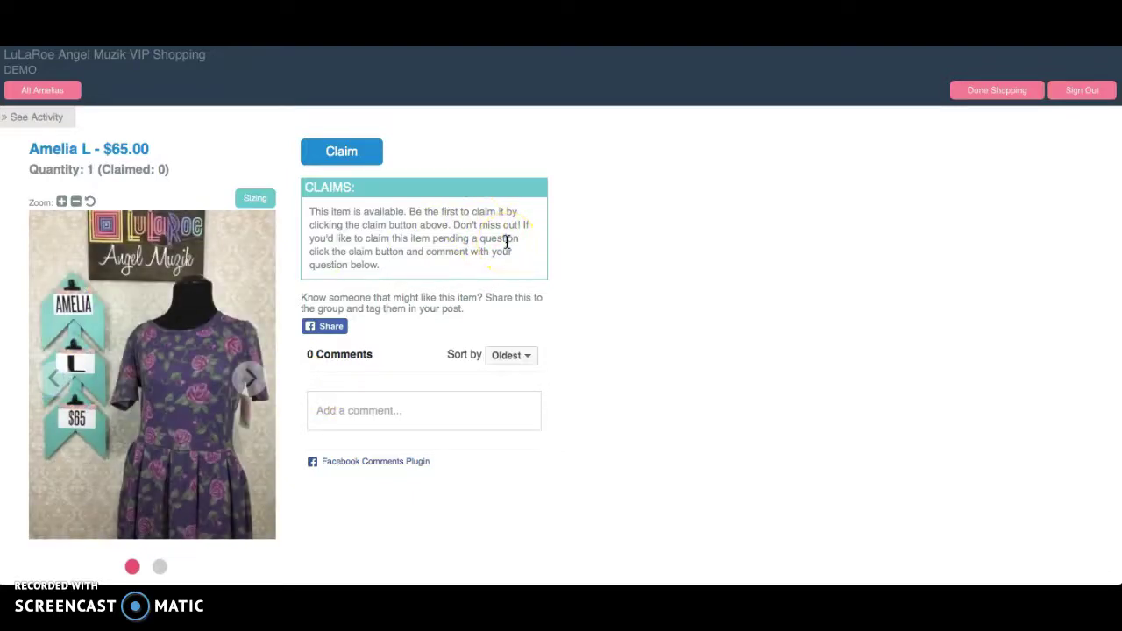
left_click(503, 226)
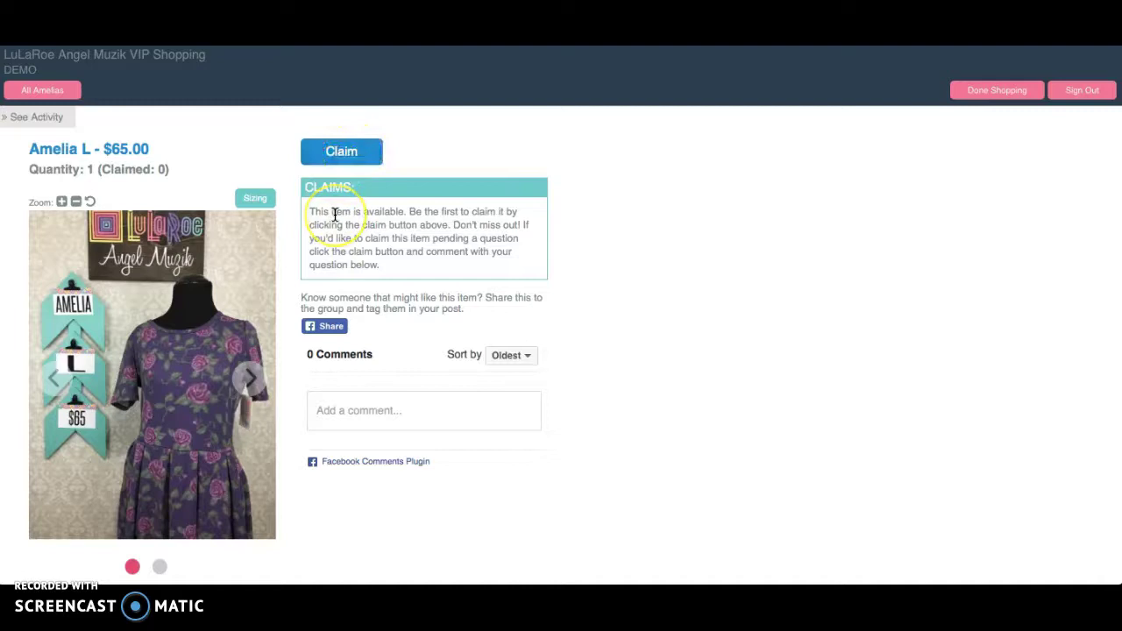
left_click(356, 158)
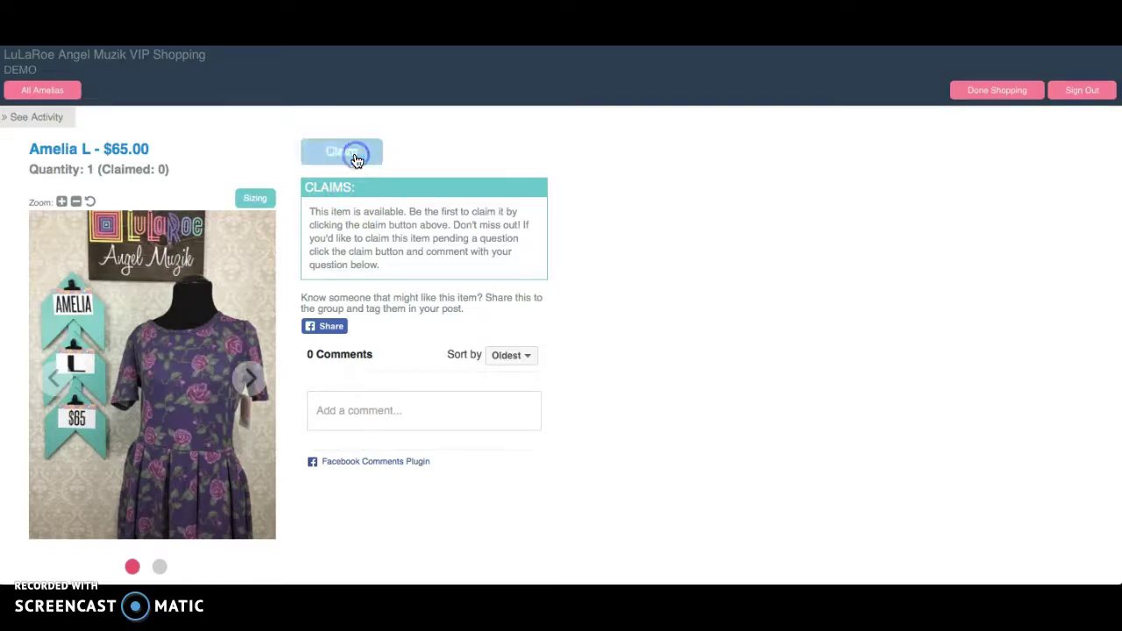
left_click(517, 342)
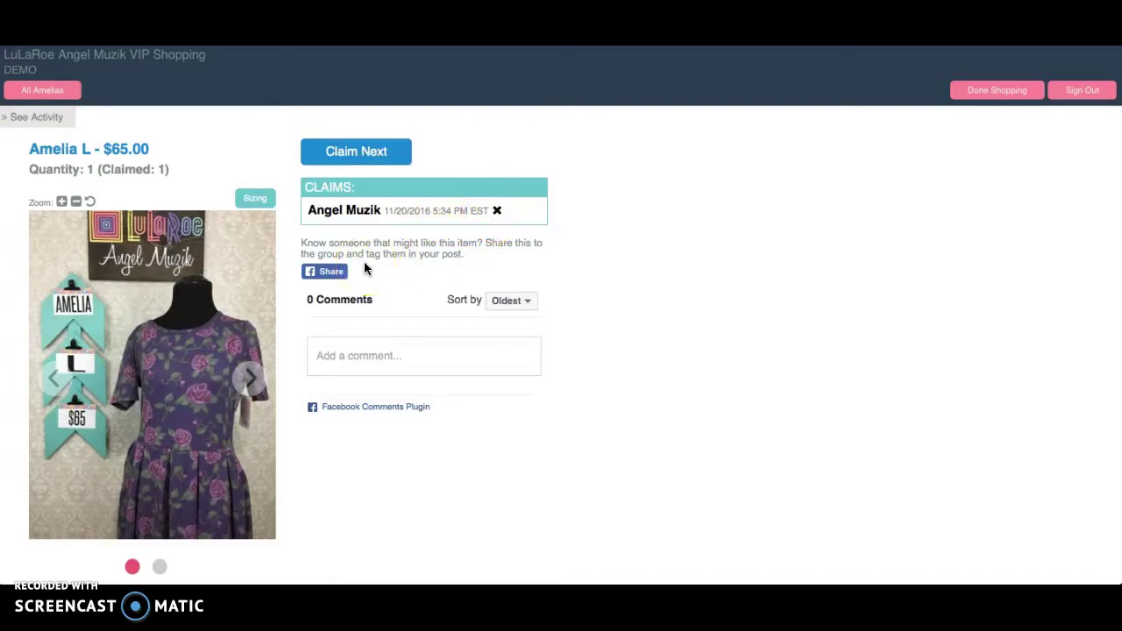
left_click(331, 273)
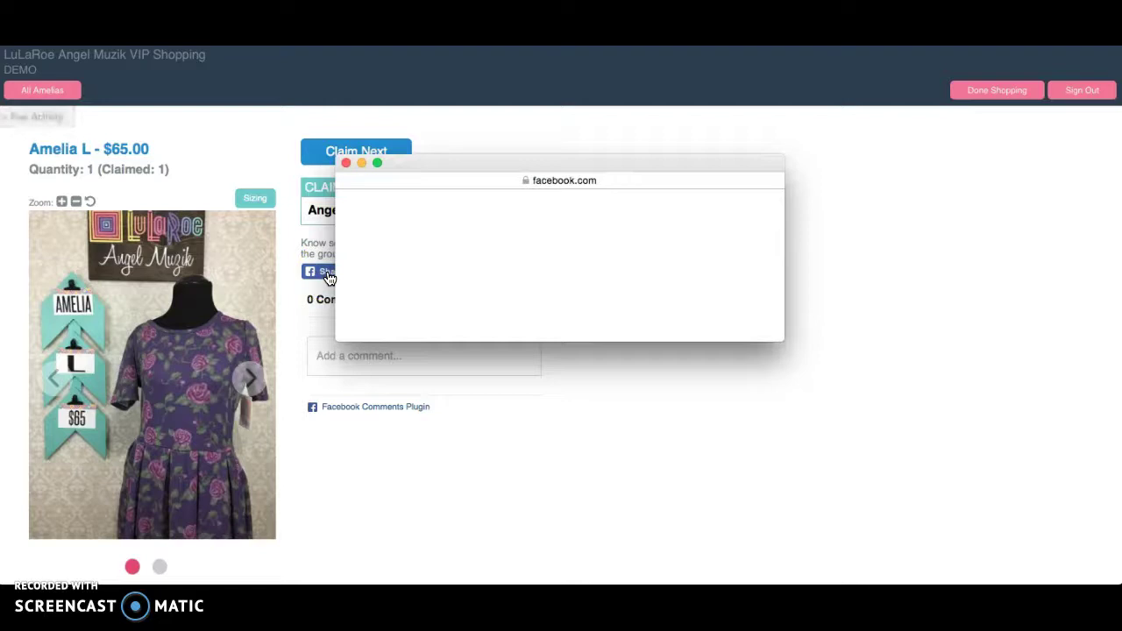
- Set the share target to a group: the LuLaRoe Angel Muzik VIP Shopping Group
left_click(426, 272)
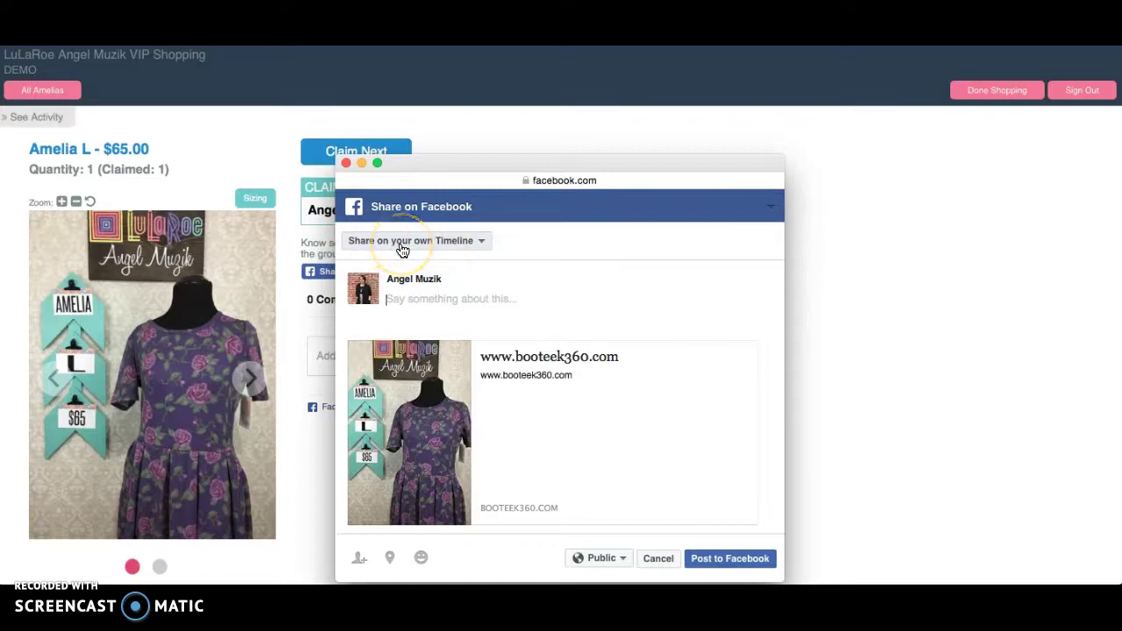
left_click(402, 249)
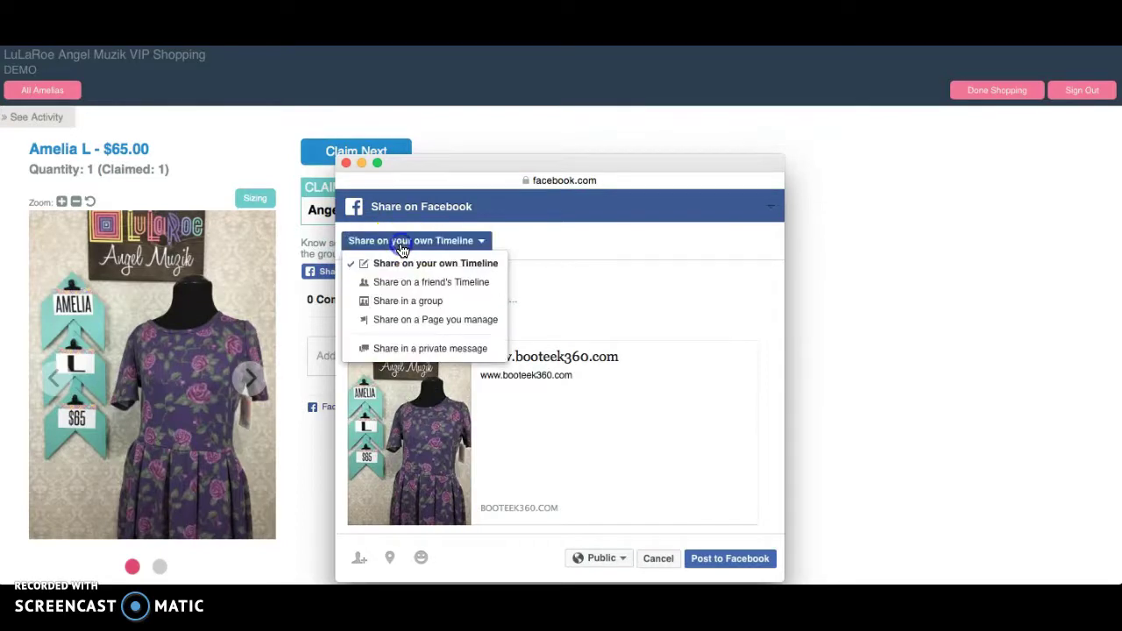
left_click(395, 303)
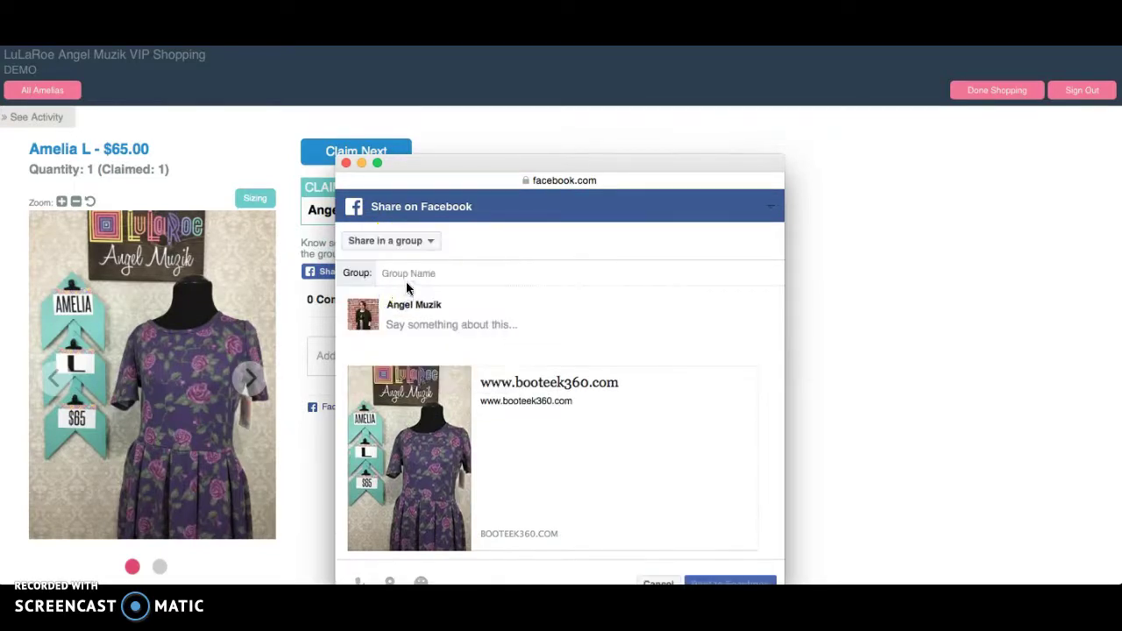
left_click(409, 273)
type("Angel")
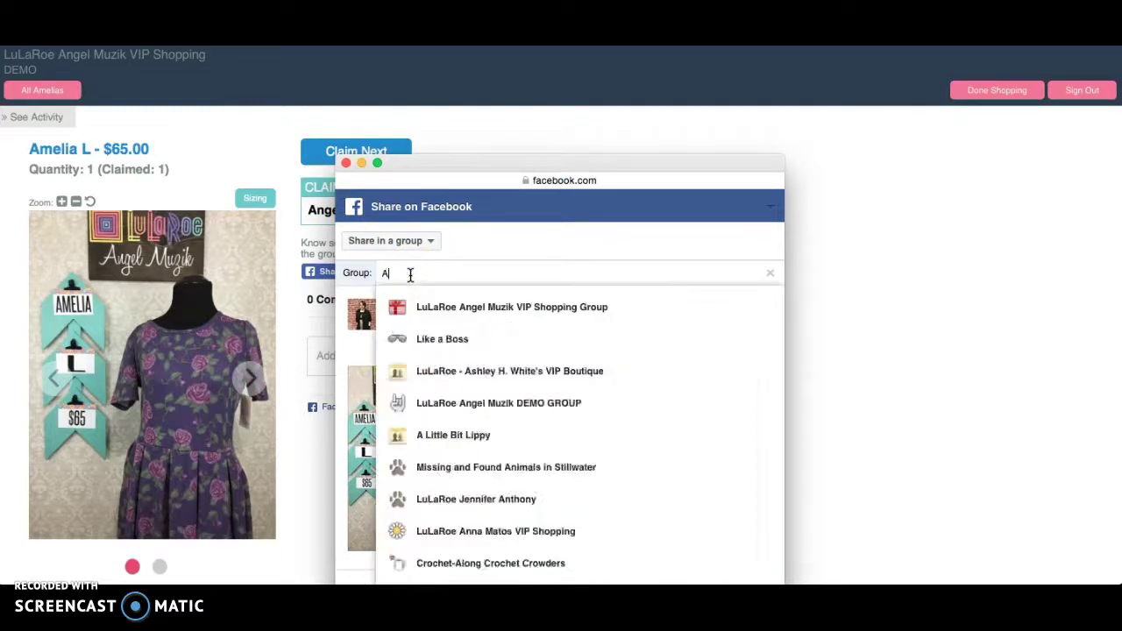
left_click(449, 311)
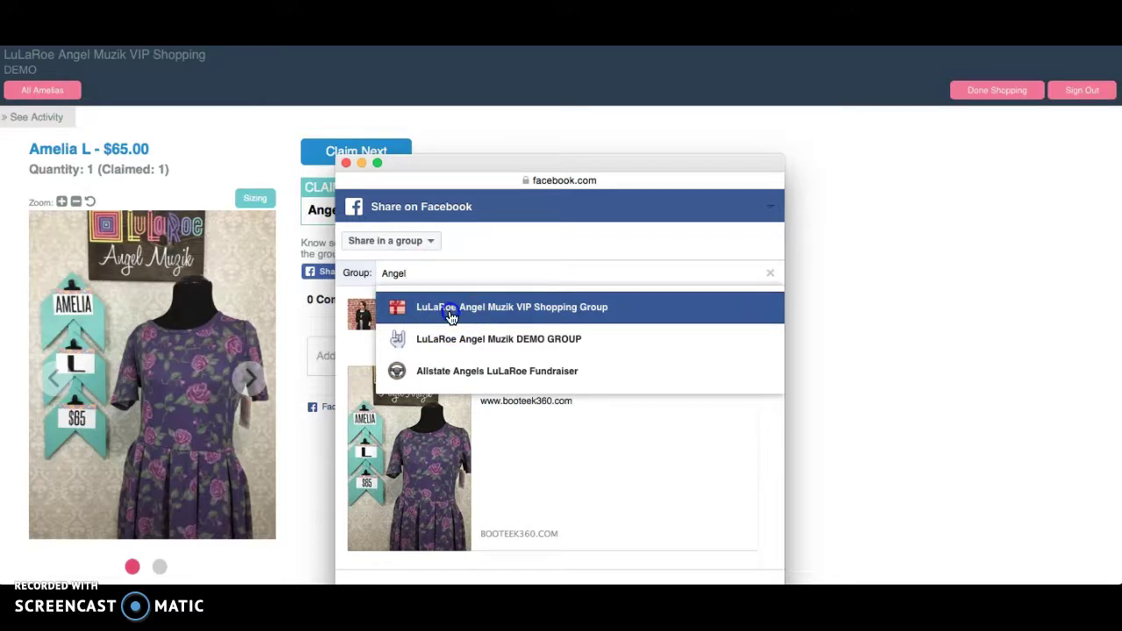
- Write the message 'What color is this?' with a friend mention and post it to the group
left_click(425, 329)
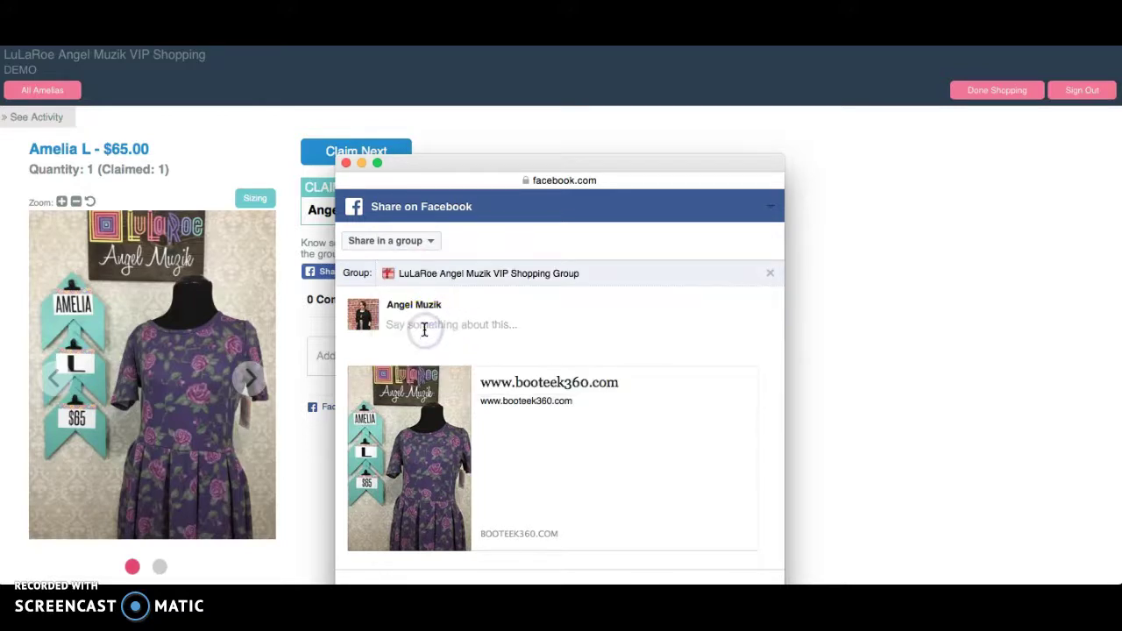
type("W")
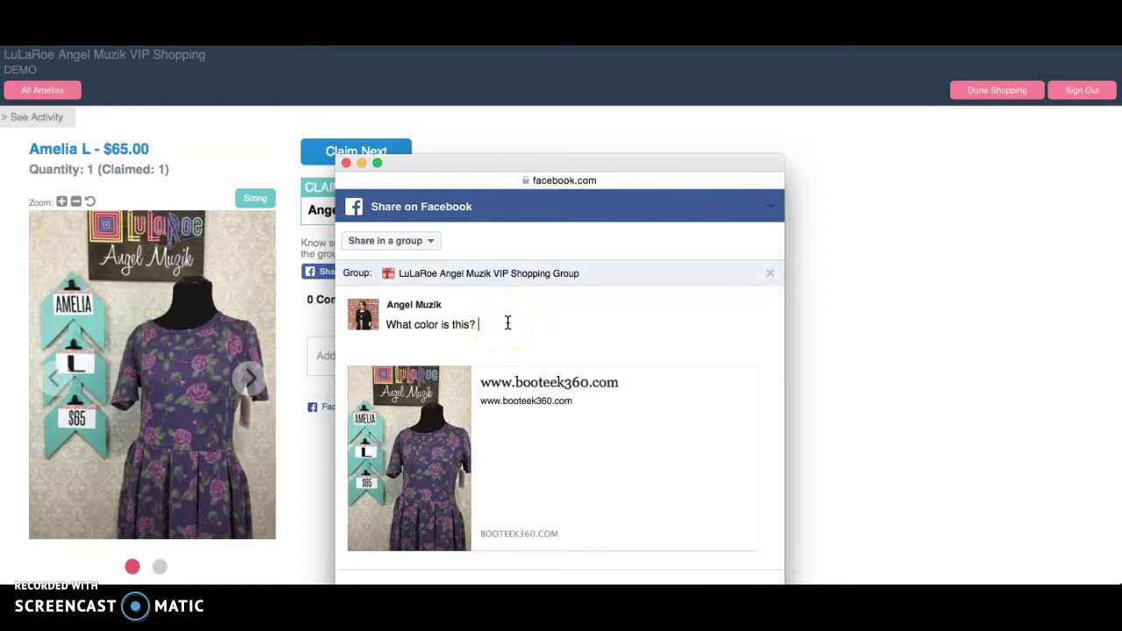
type("Bel")
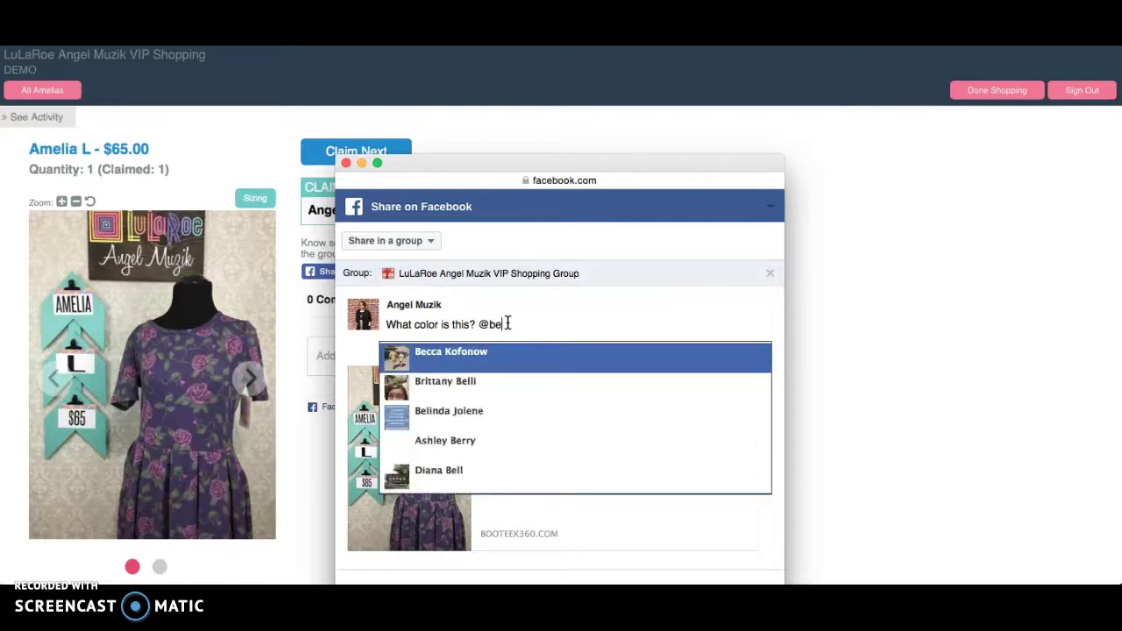
key("Return")
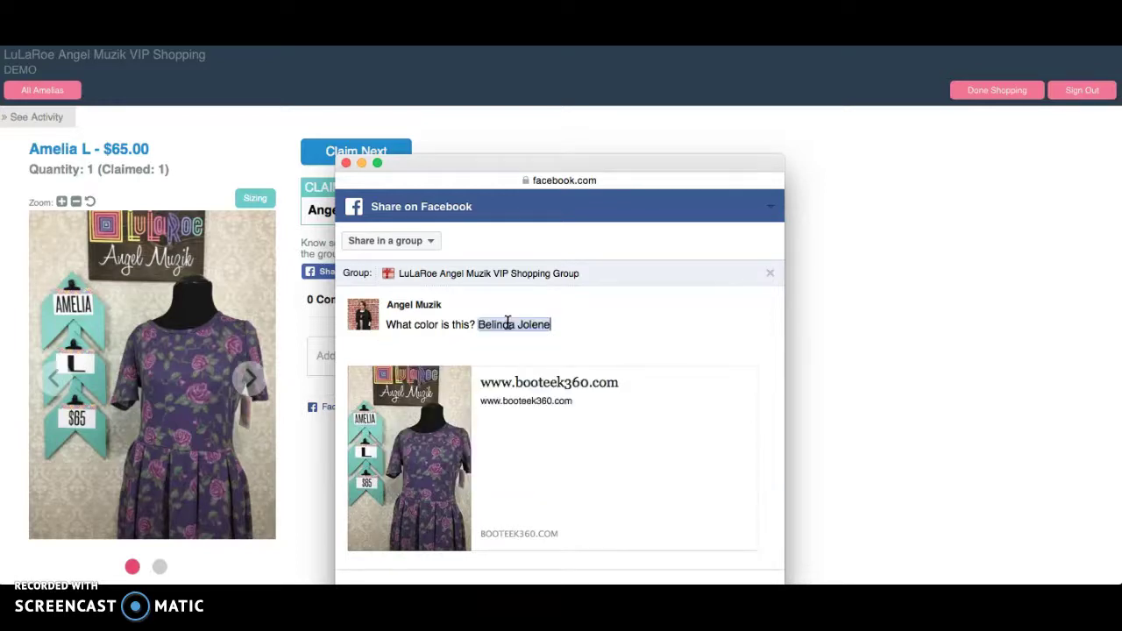
key("Return")
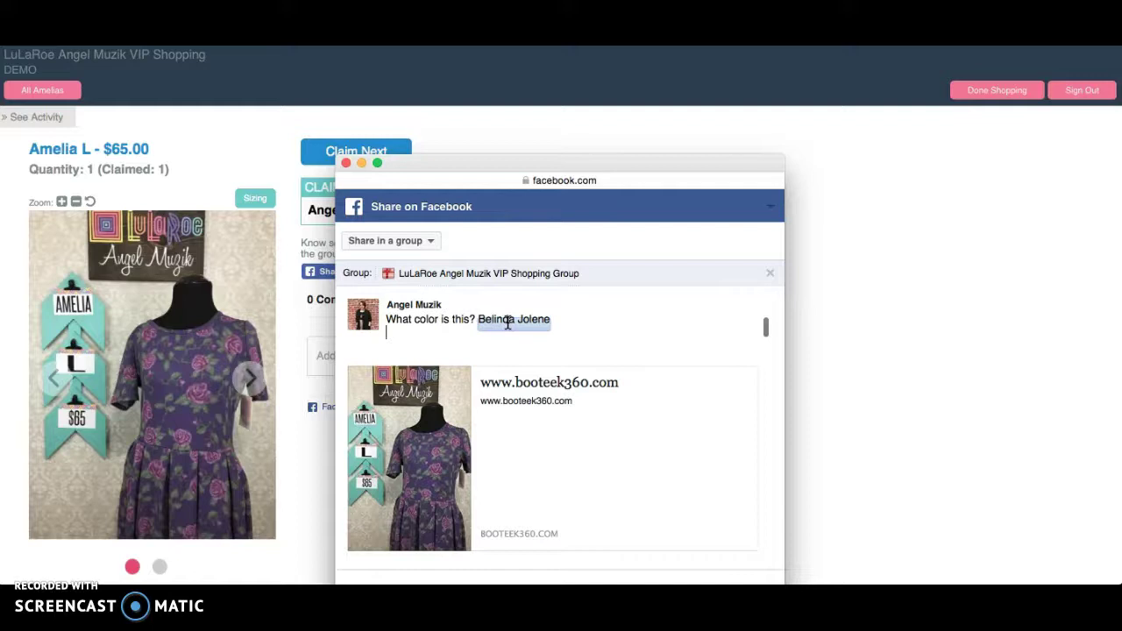
left_click(545, 405)
left_click(554, 175)
left_click_drag(554, 175, 555, 56)
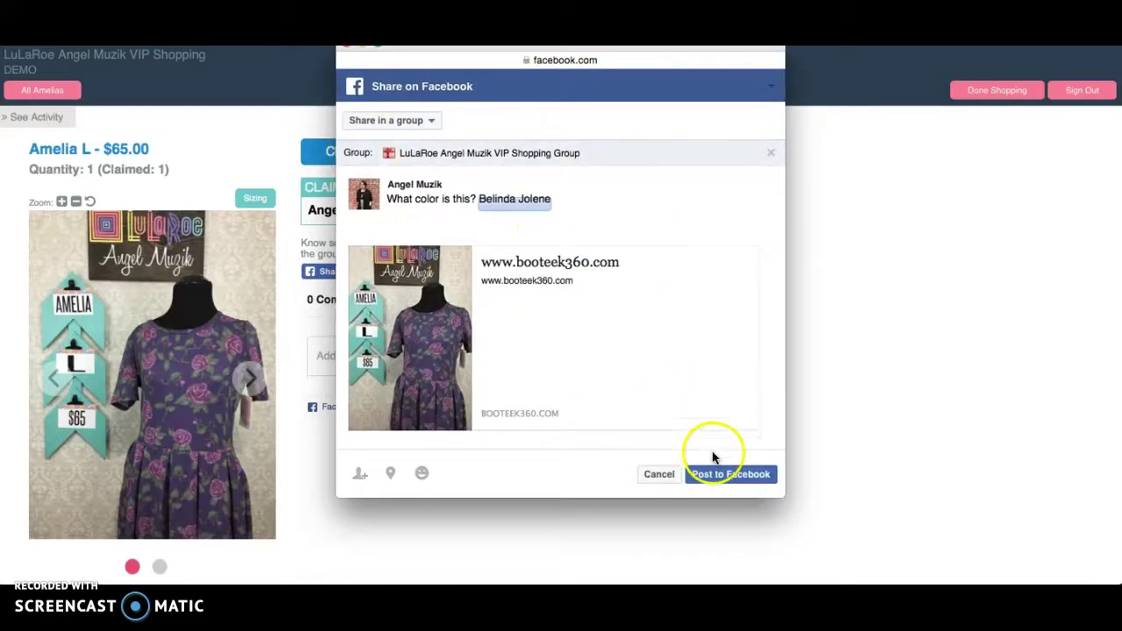
left_click(715, 481)
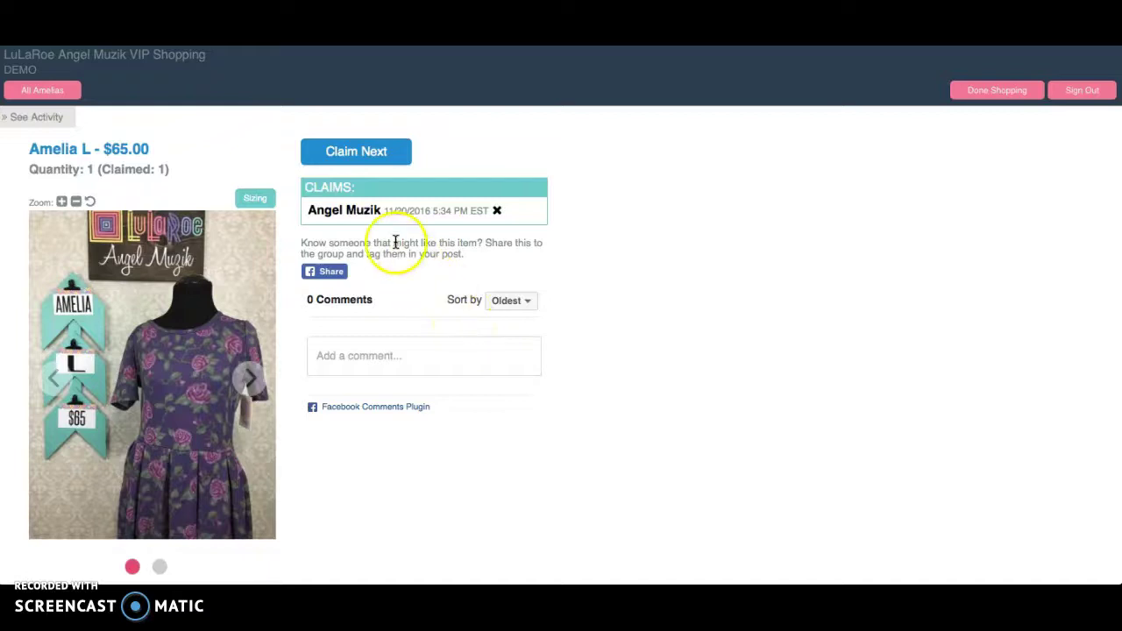
- Return to the All Styles catalogue and browse it to find the Lindsay Kimono style
left_click(63, 95)
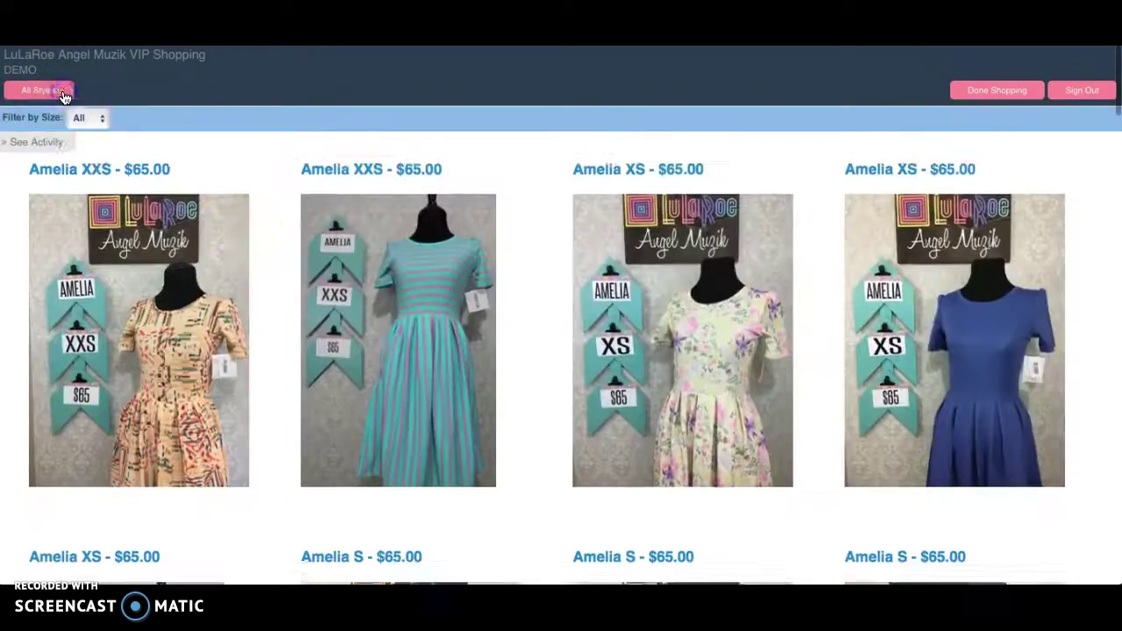
left_click(268, 246)
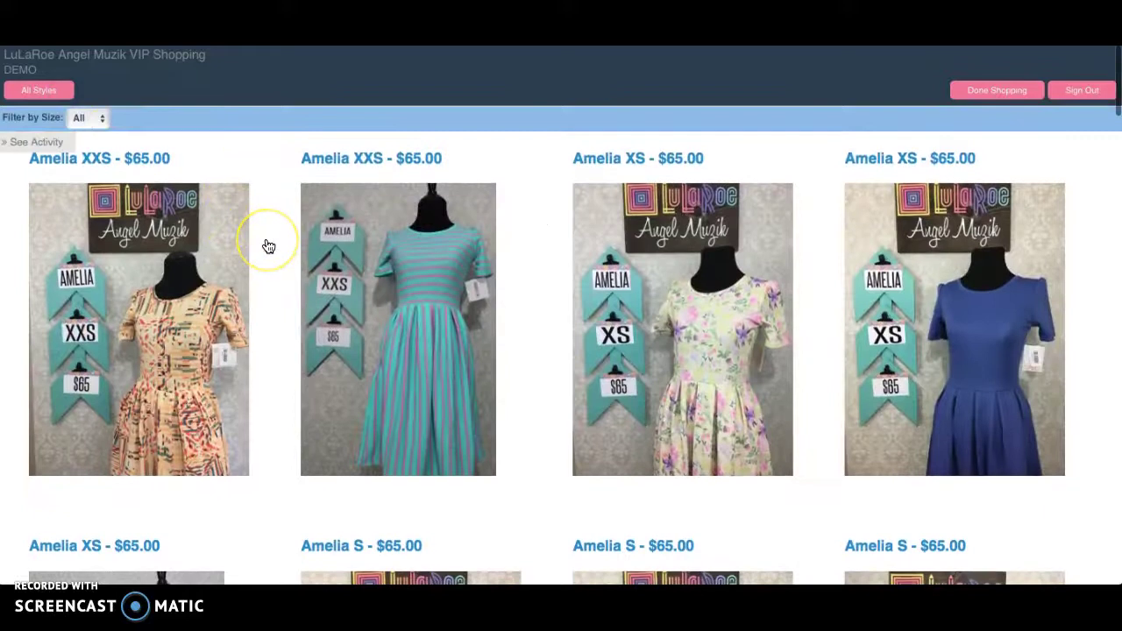
scroll(269, 245, "down", 2)
scroll(269, 245, "up", 3)
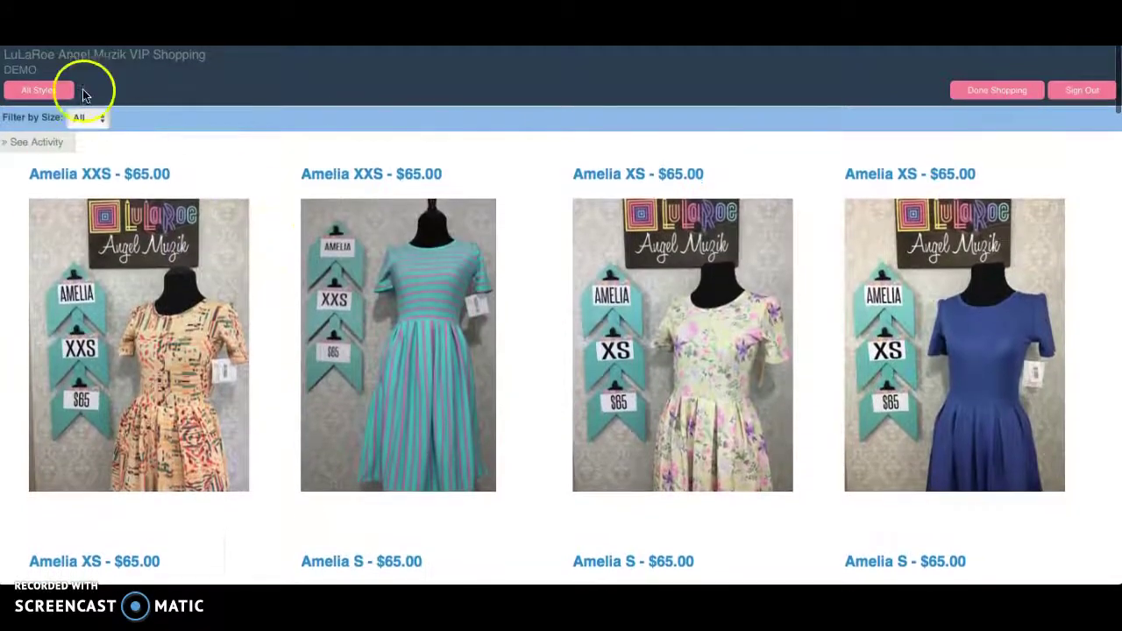
left_click(50, 91)
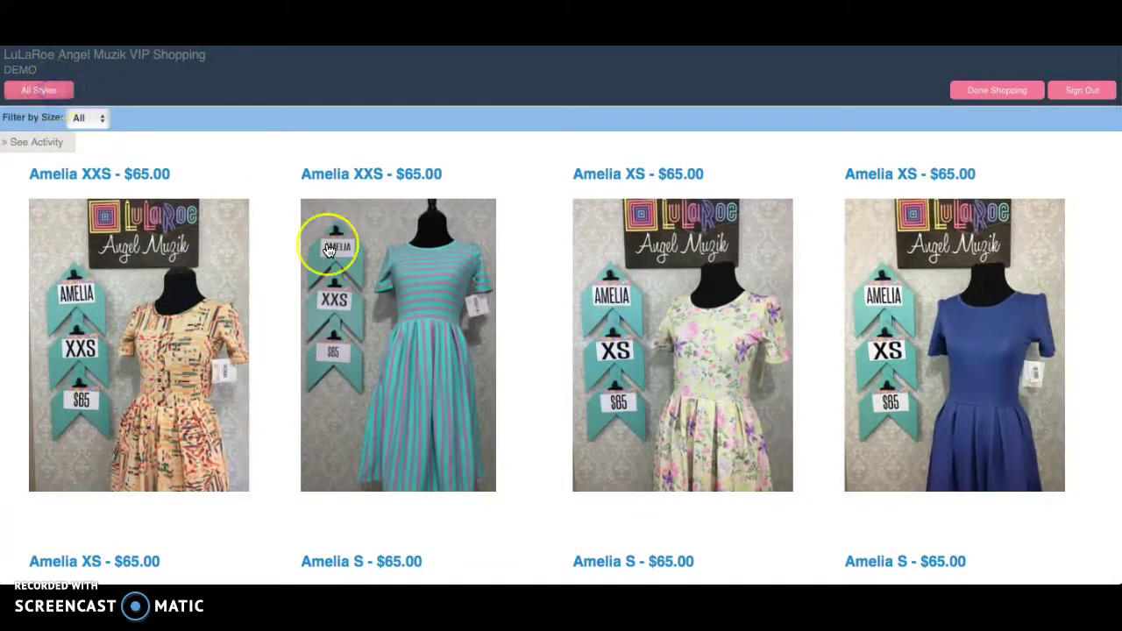
left_click(329, 250)
left_click(462, 357)
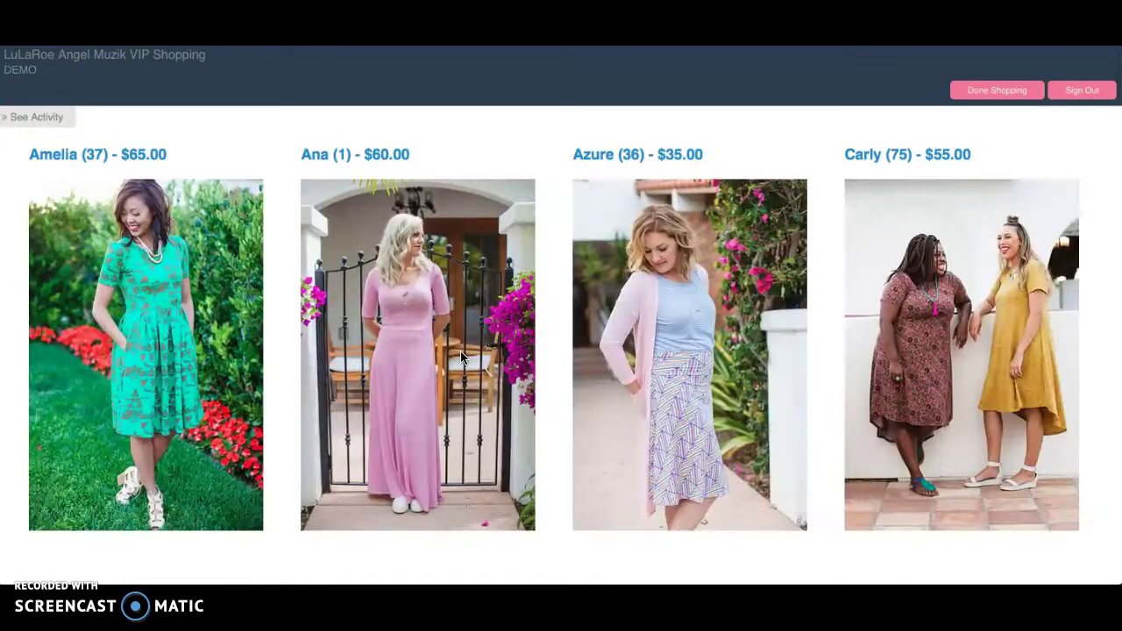
scroll(460, 351, "down", 5)
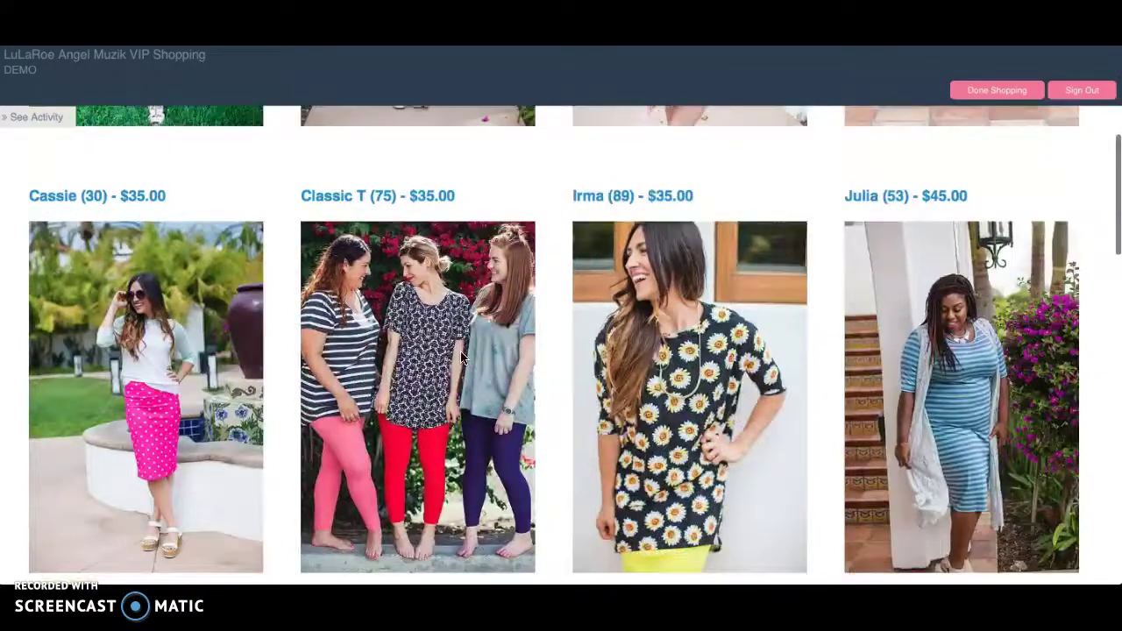
scroll(462, 355, "down", 5)
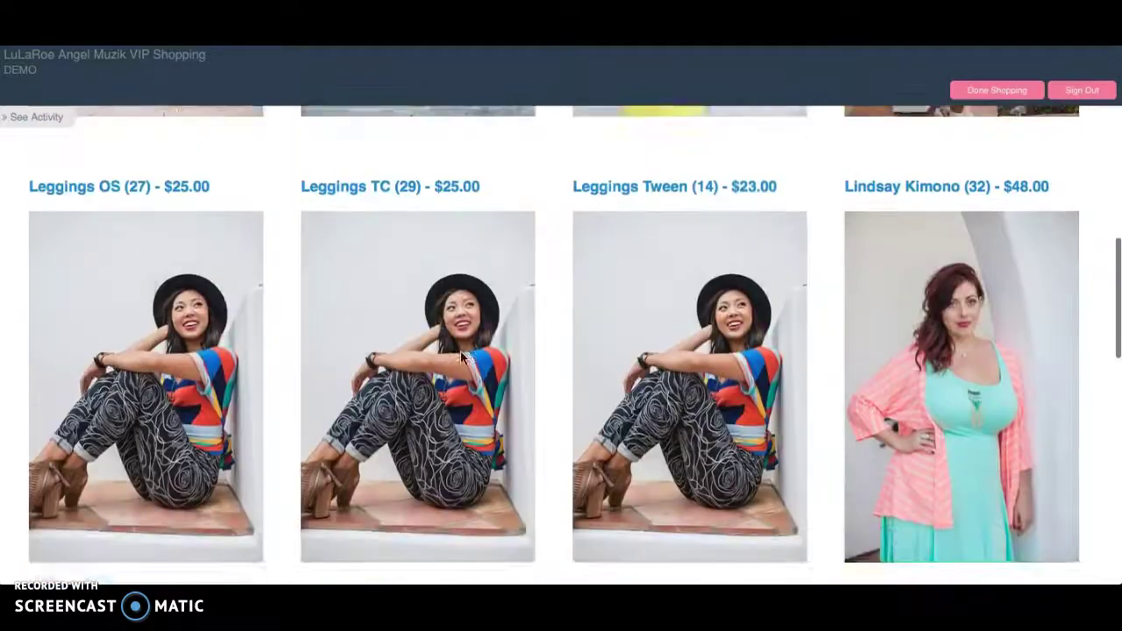
scroll(460, 350, "up", 1)
scroll(926, 395, "up", 1)
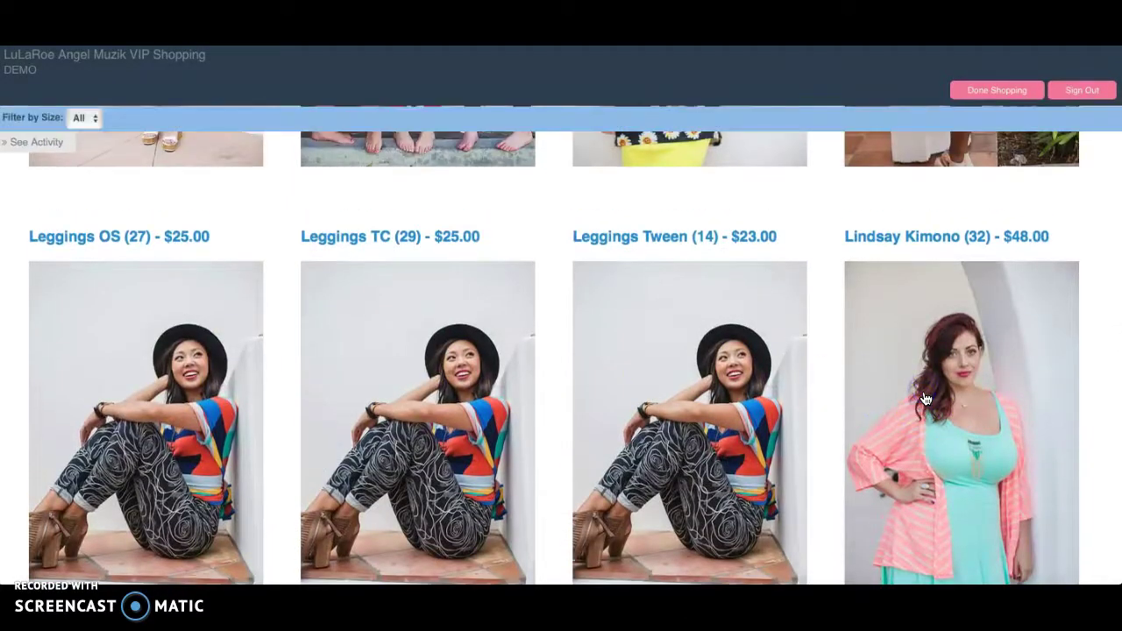
- Open the Lindsay Kimono listings and filter them to size L ($48.00 each)
left_click(926, 399)
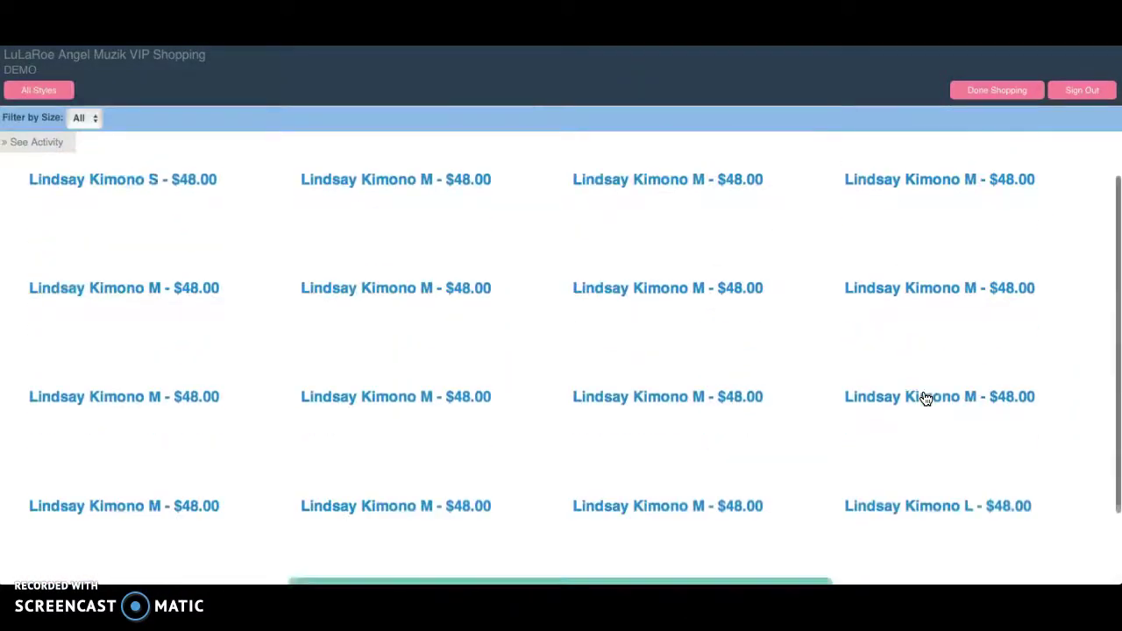
left_click(78, 118)
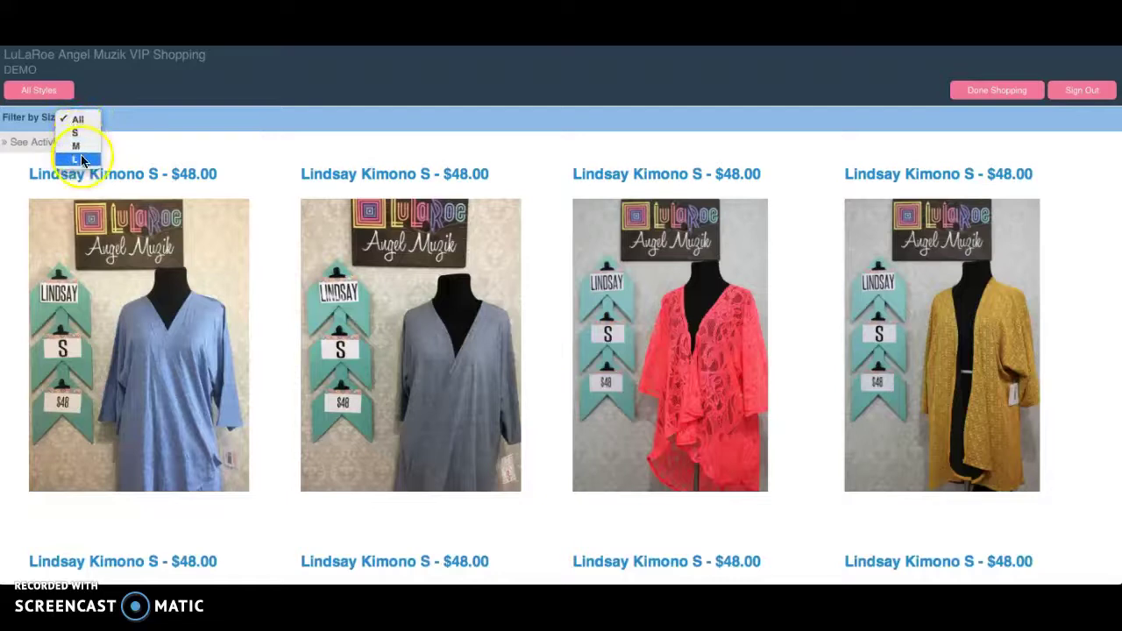
left_click(81, 160)
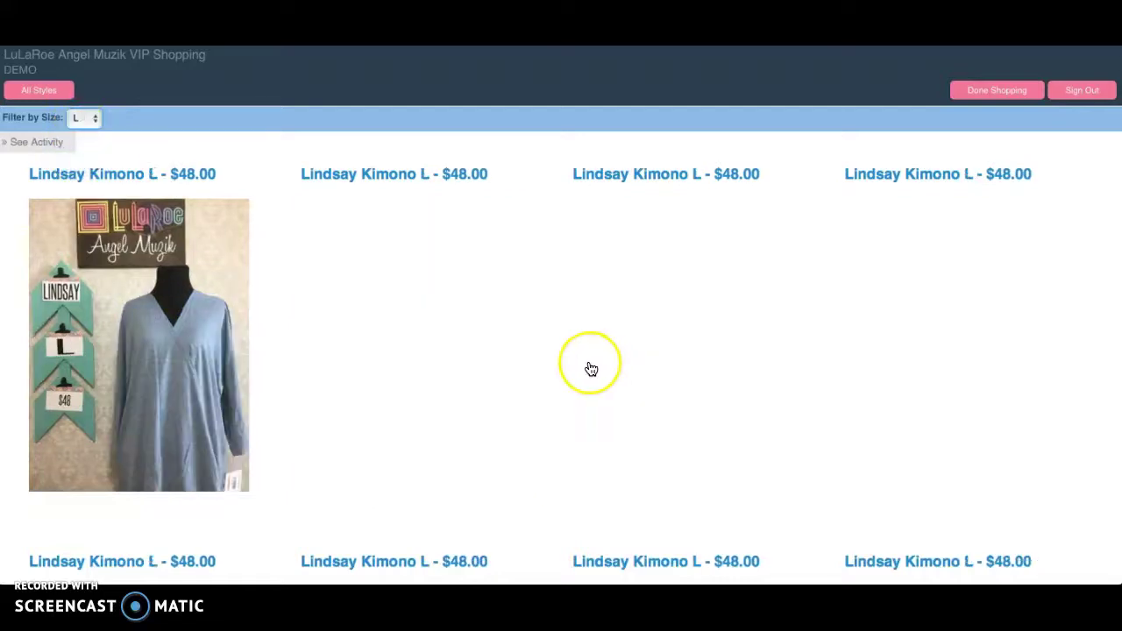
scroll(596, 376, "down", 2)
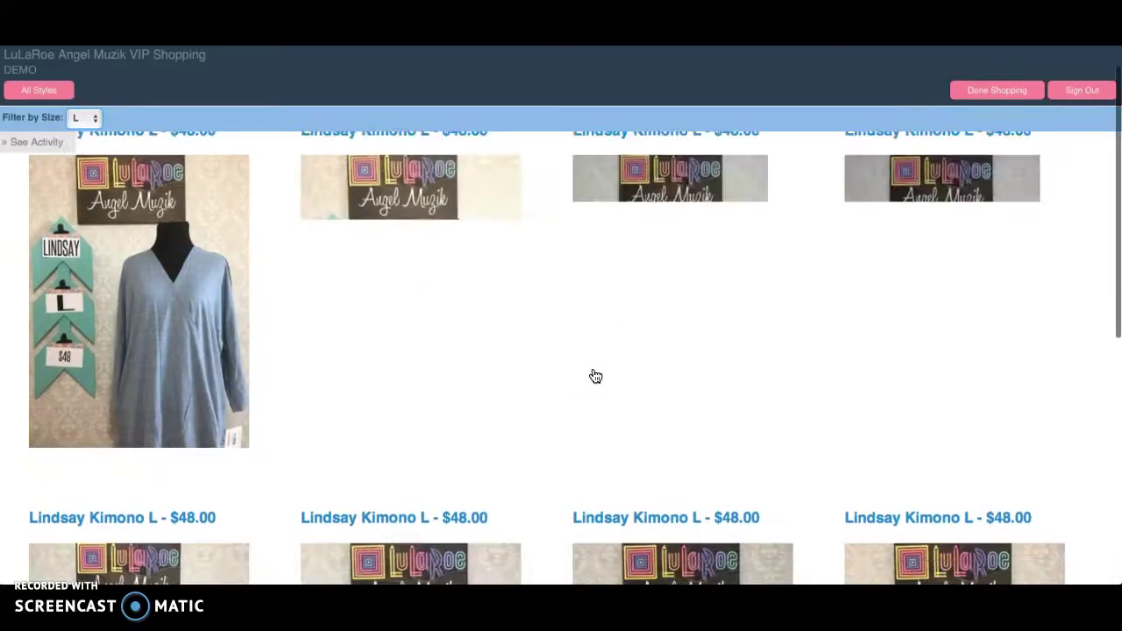
scroll(595, 376, "down", 3)
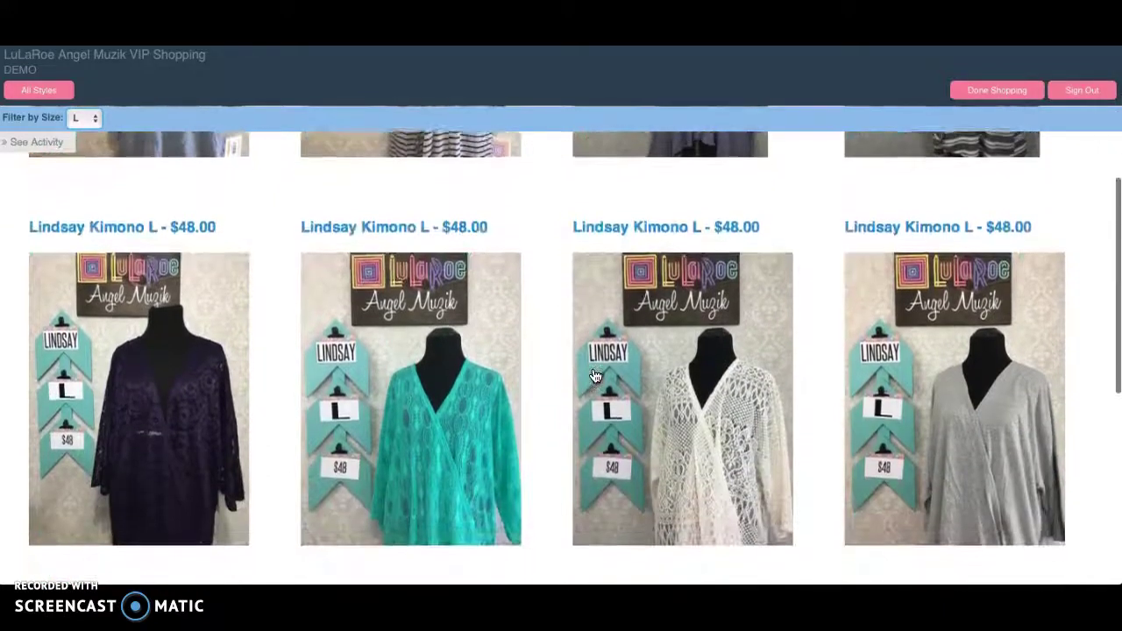
scroll(596, 376, "down", 1)
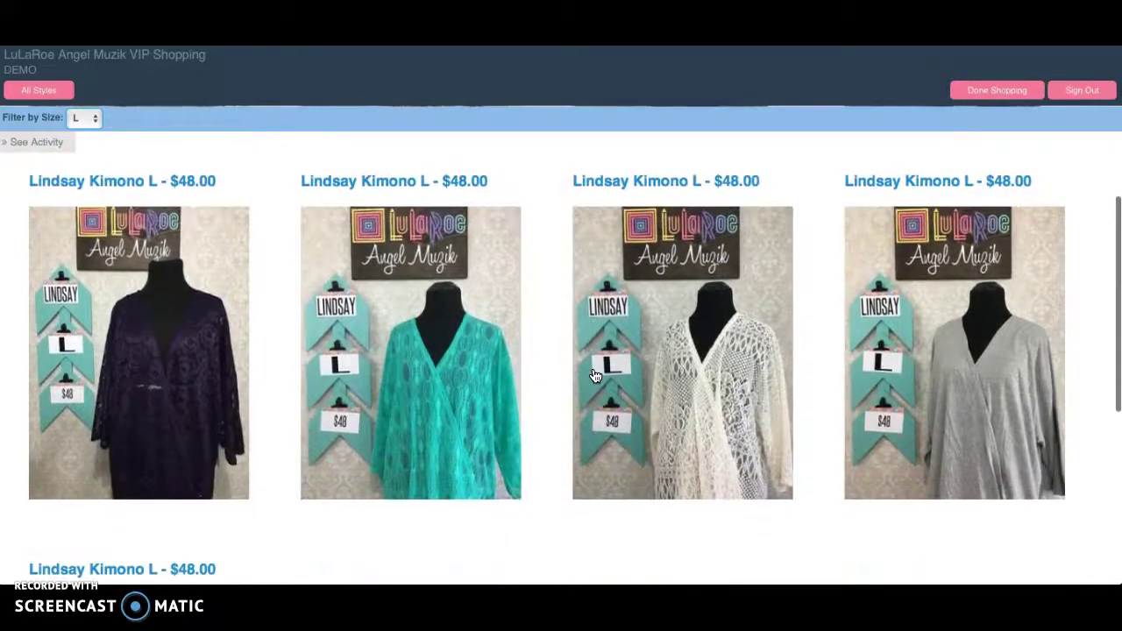
- Open the white lace Lindsay Kimono L, check its photos and sizing chart, then claim it
left_click(717, 397)
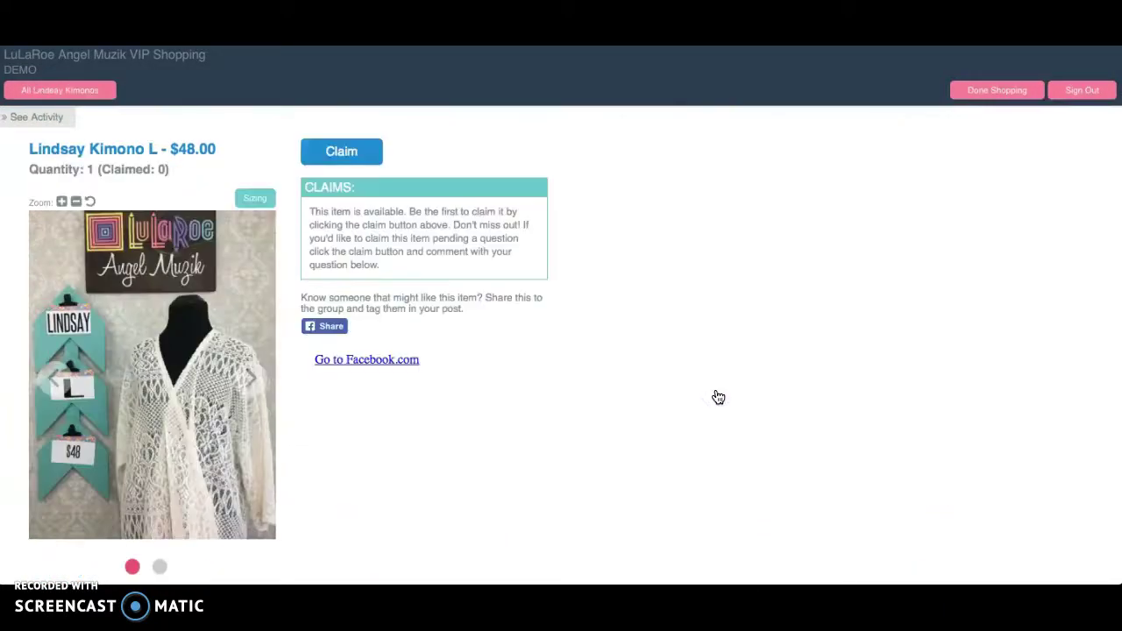
scroll(181, 394, "down", 1)
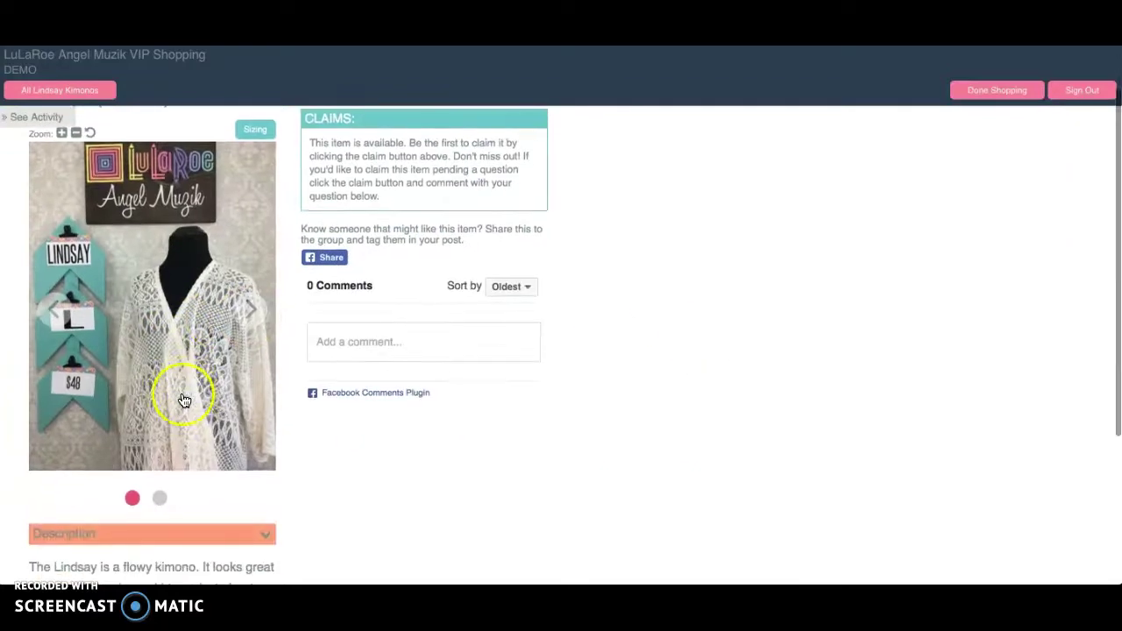
left_click(246, 316)
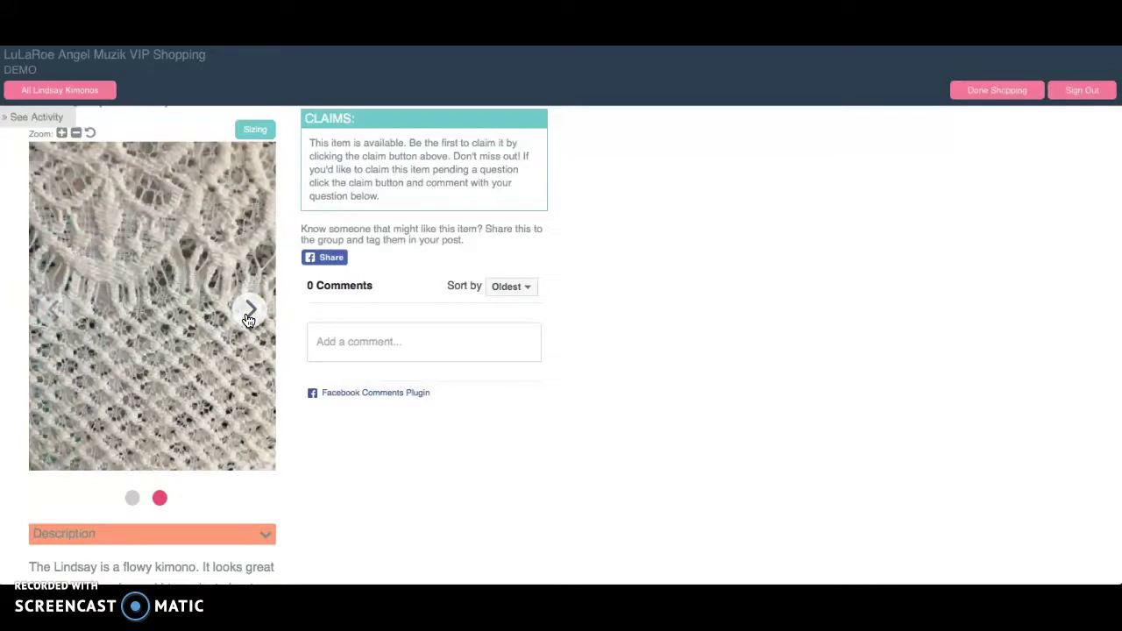
left_click(246, 316)
scroll(255, 299, "up", 1)
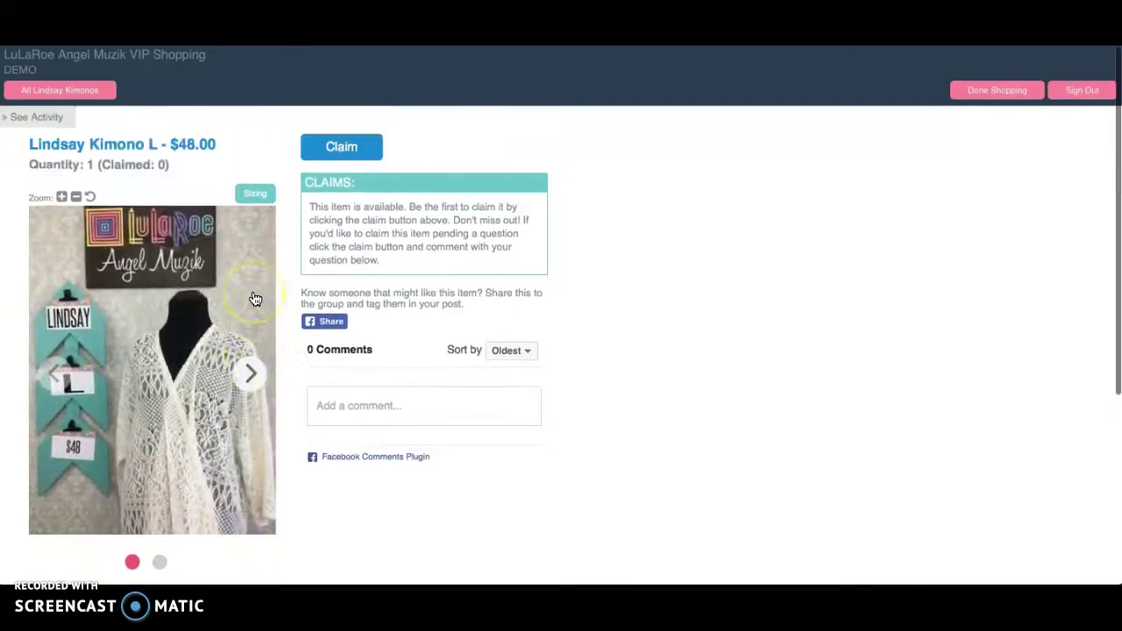
left_click(259, 202)
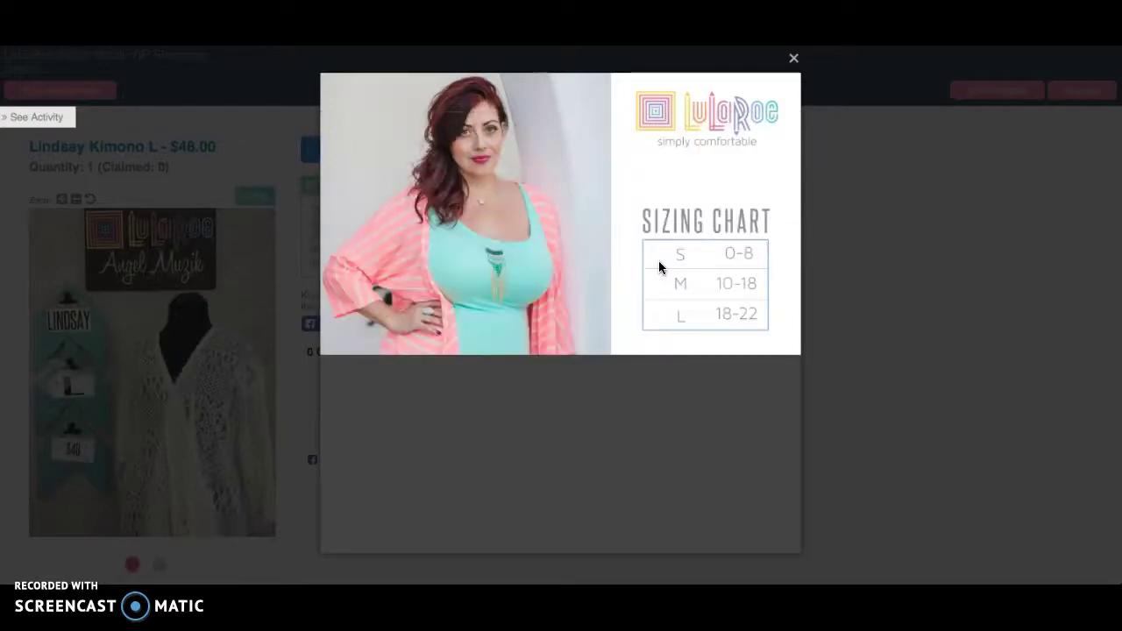
left_click(796, 69)
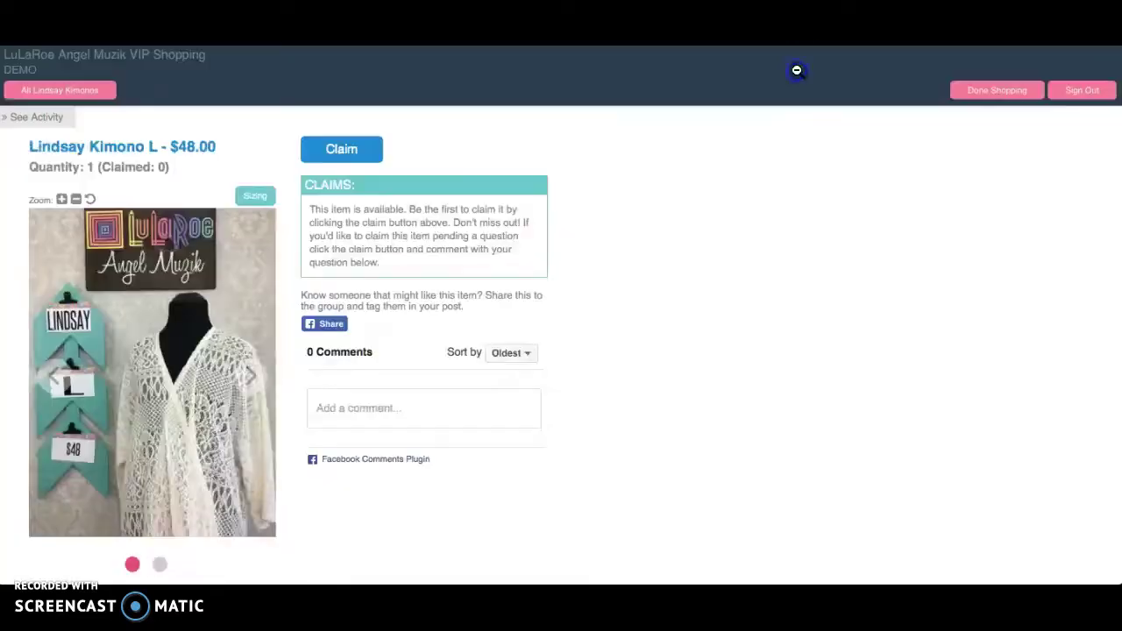
left_click(342, 152)
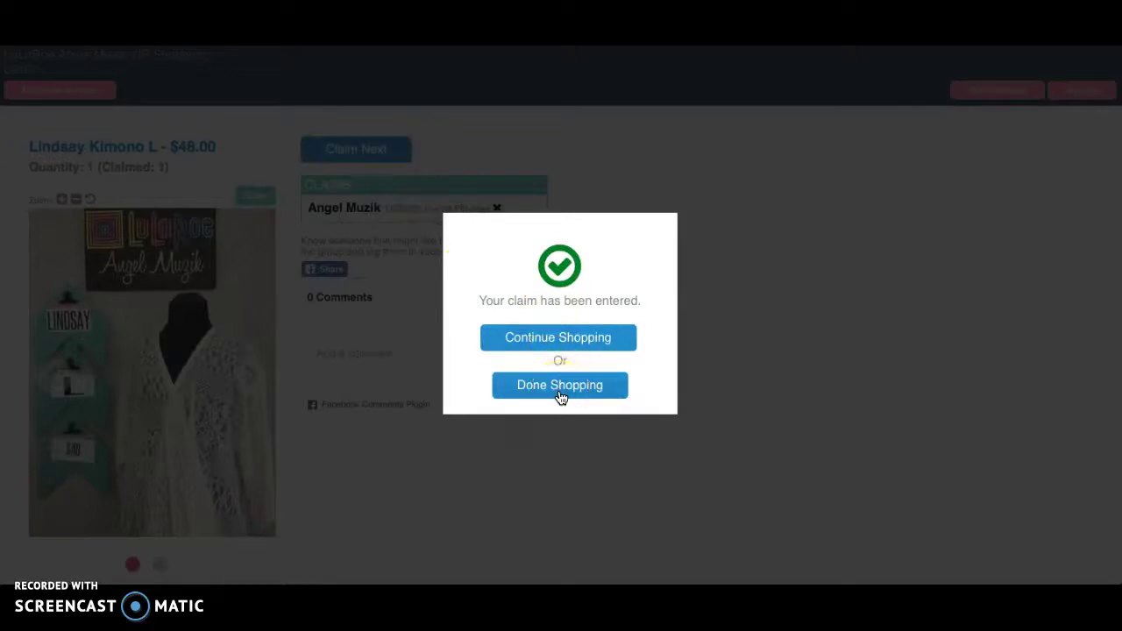
- Choose Done Shopping to reach the Thank You checkout form and set Birth Month to November
left_click(560, 387)
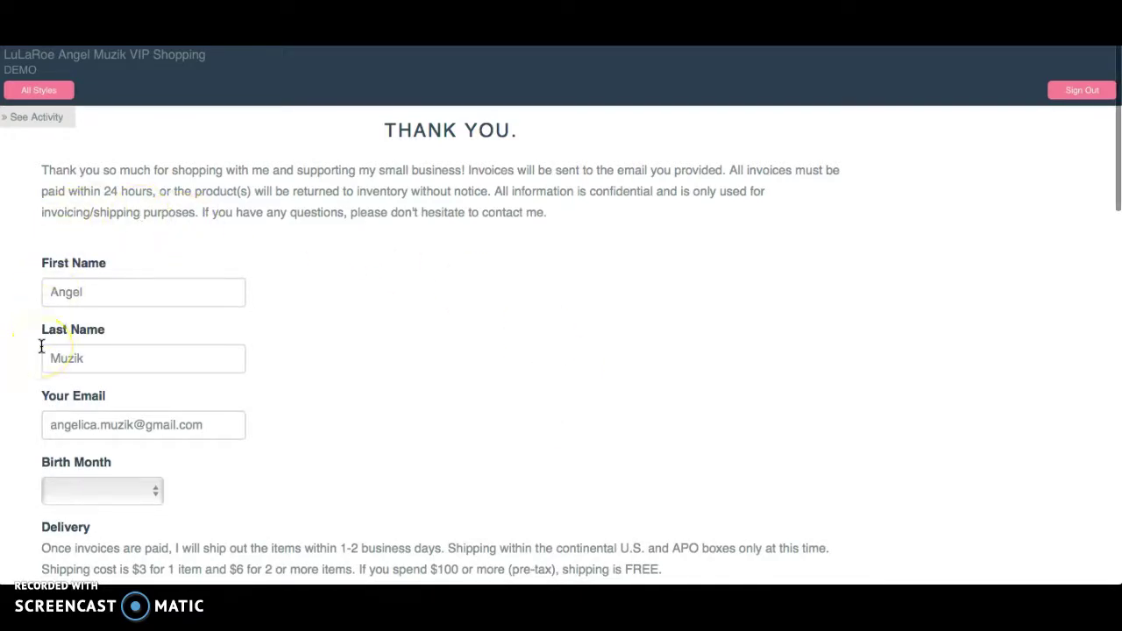
scroll(42, 346, "down", 3)
scroll(42, 346, "down", 1)
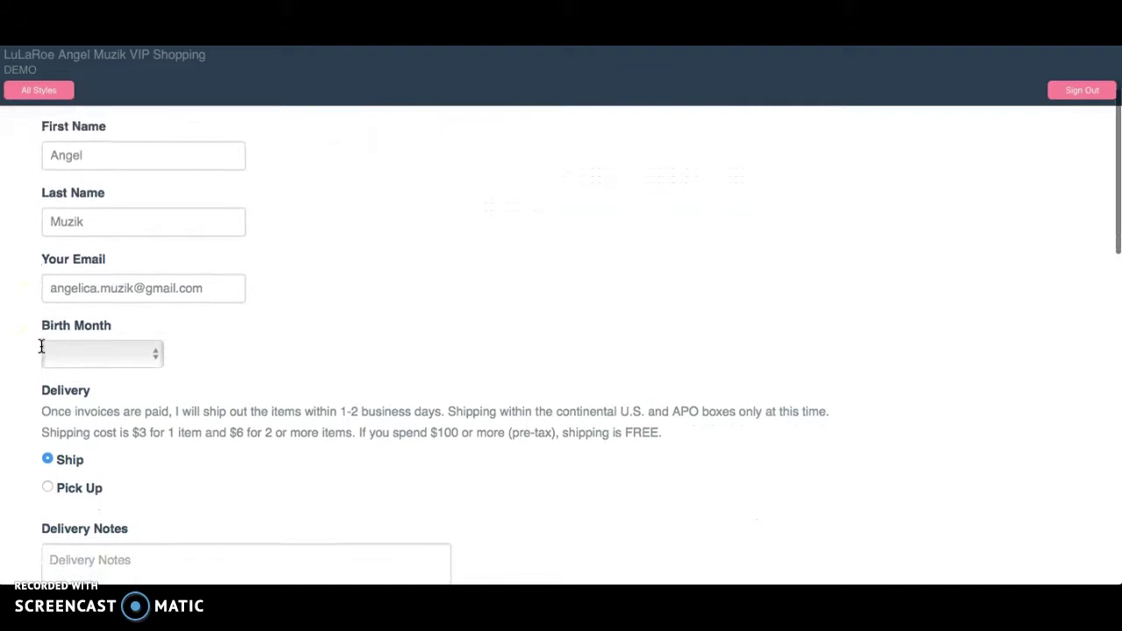
scroll(41, 346, "up", 1)
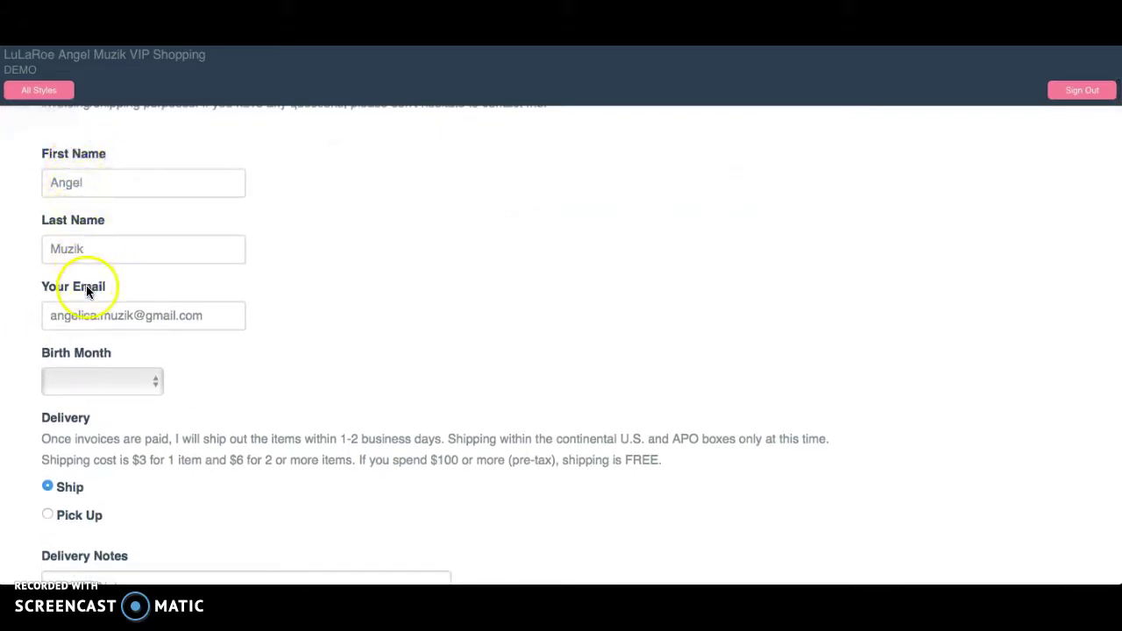
left_click(101, 386)
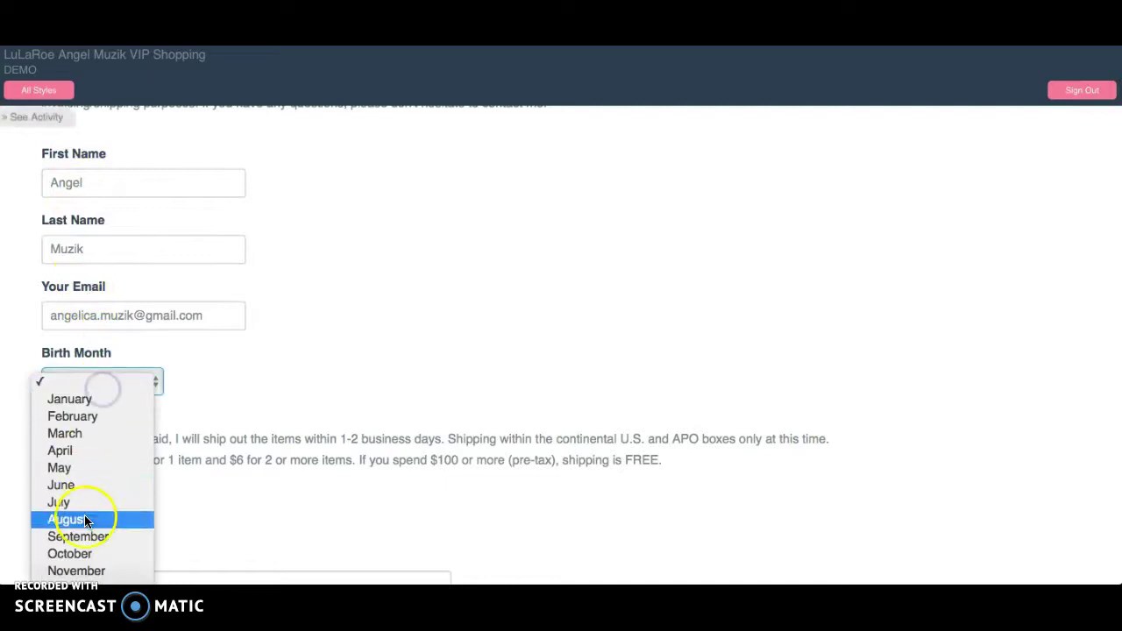
left_click(88, 572)
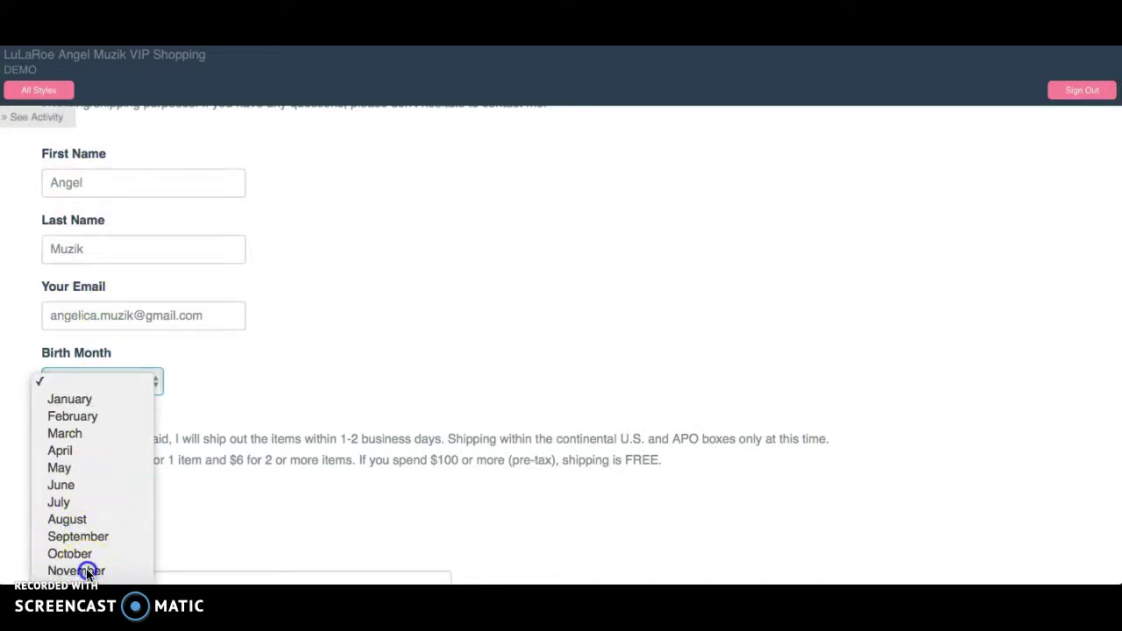
scroll(313, 363, "down", 5)
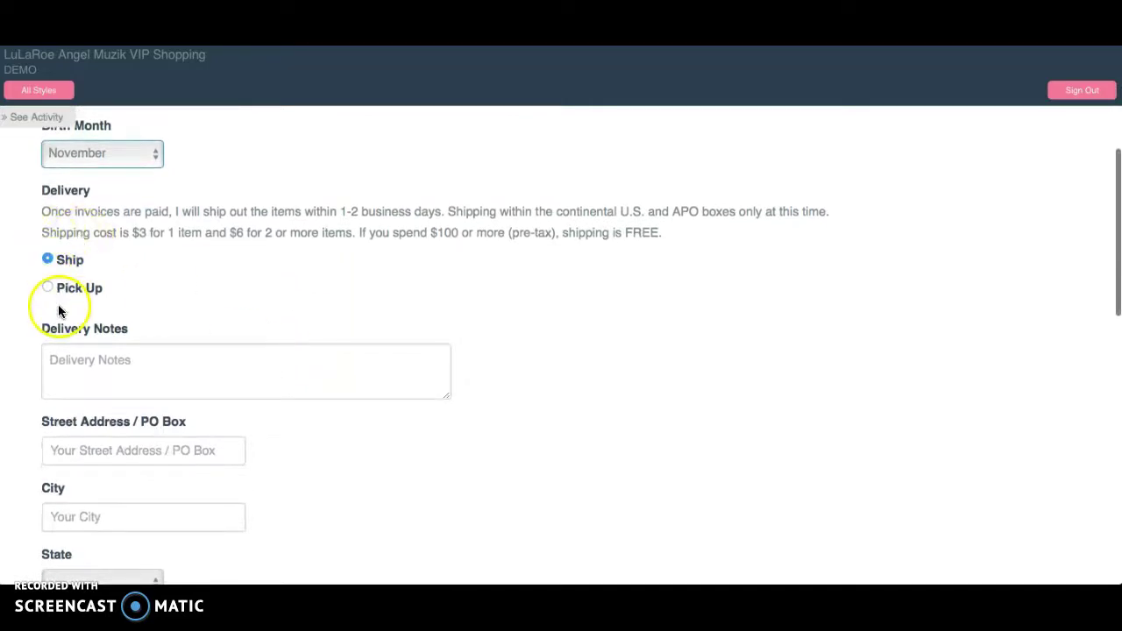
- Choose pick up instead of shipping and add the delivery note 'I can pick up on Tuesday.'
left_click(83, 353)
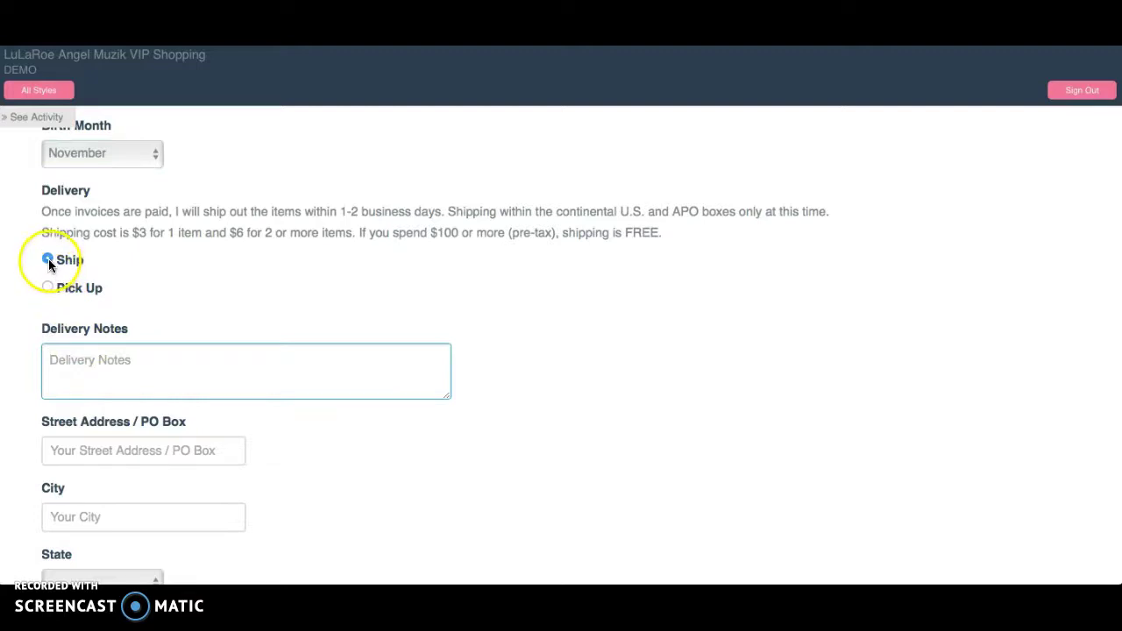
left_click(48, 286)
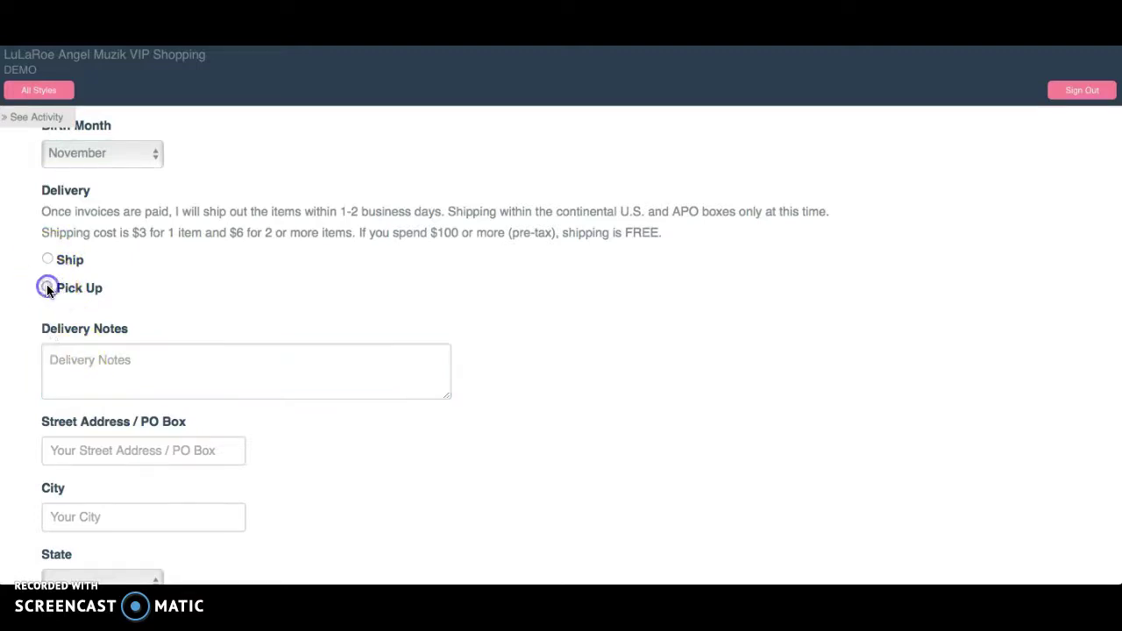
left_click(63, 358)
type("I d")
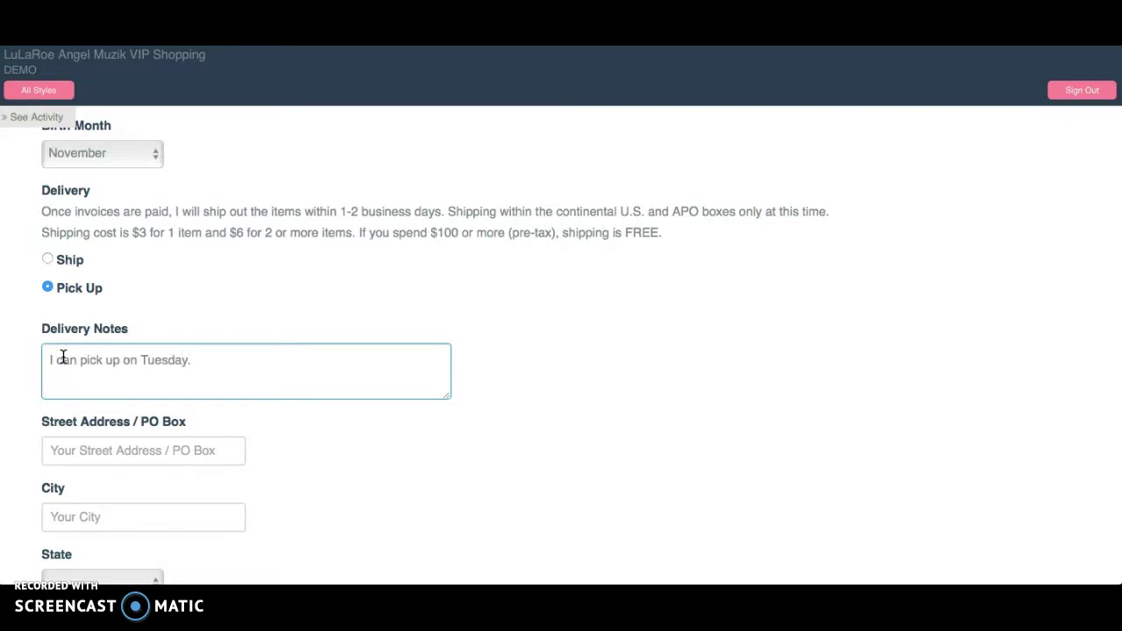
scroll(63, 358, "down", 5)
- Enter the street address, city and state in the checkout address fields
left_click(65, 246)
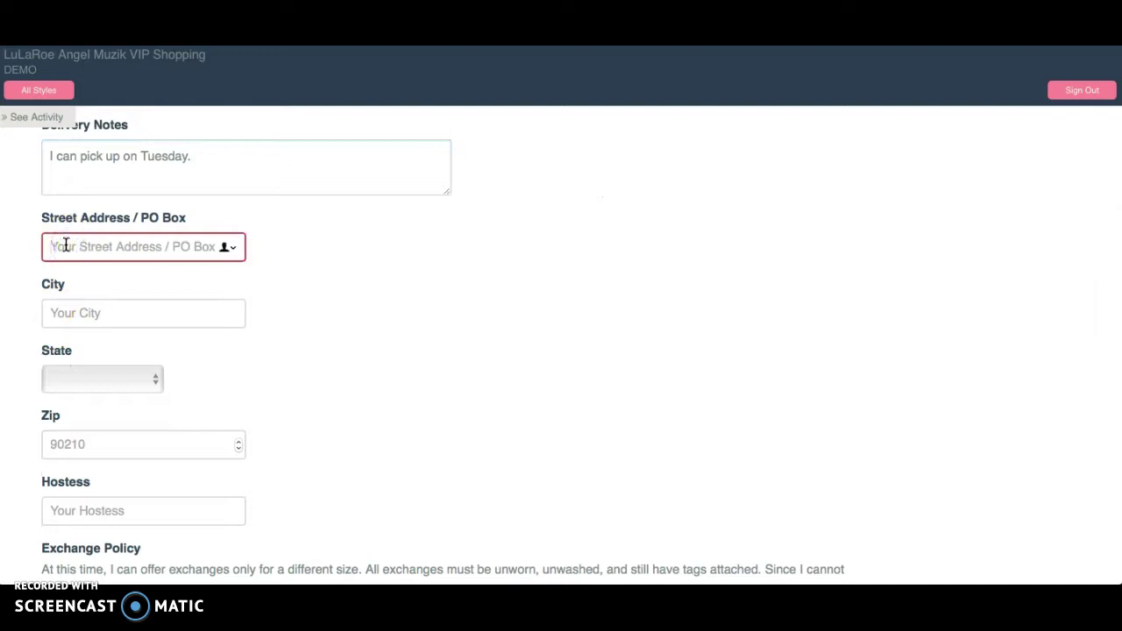
type("145 Street Address")
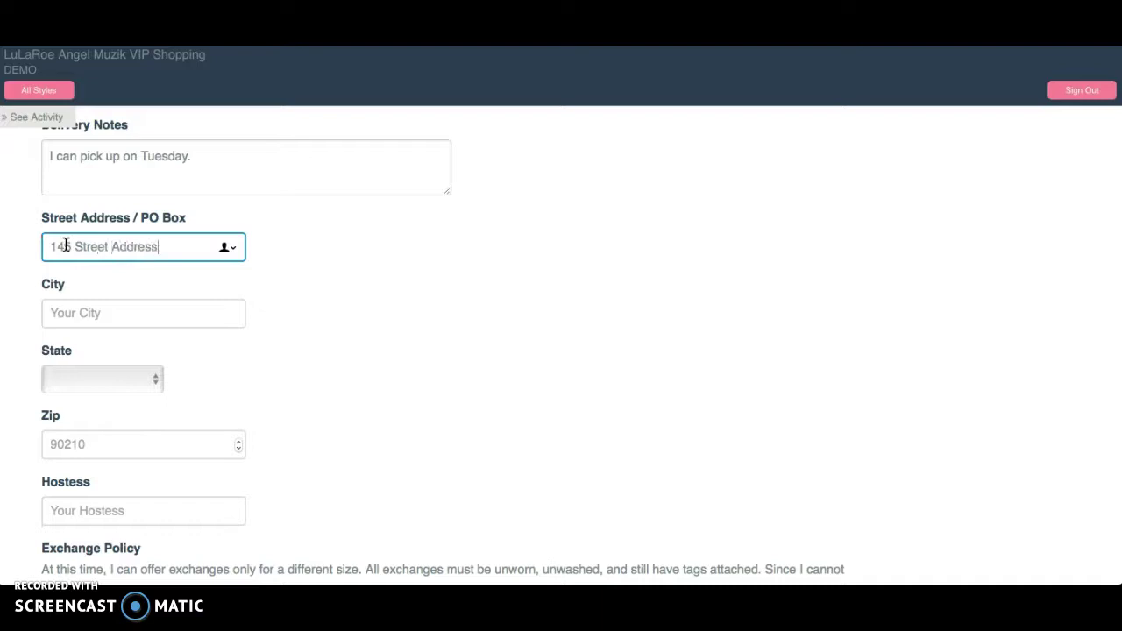
key("Tab")
type("An")
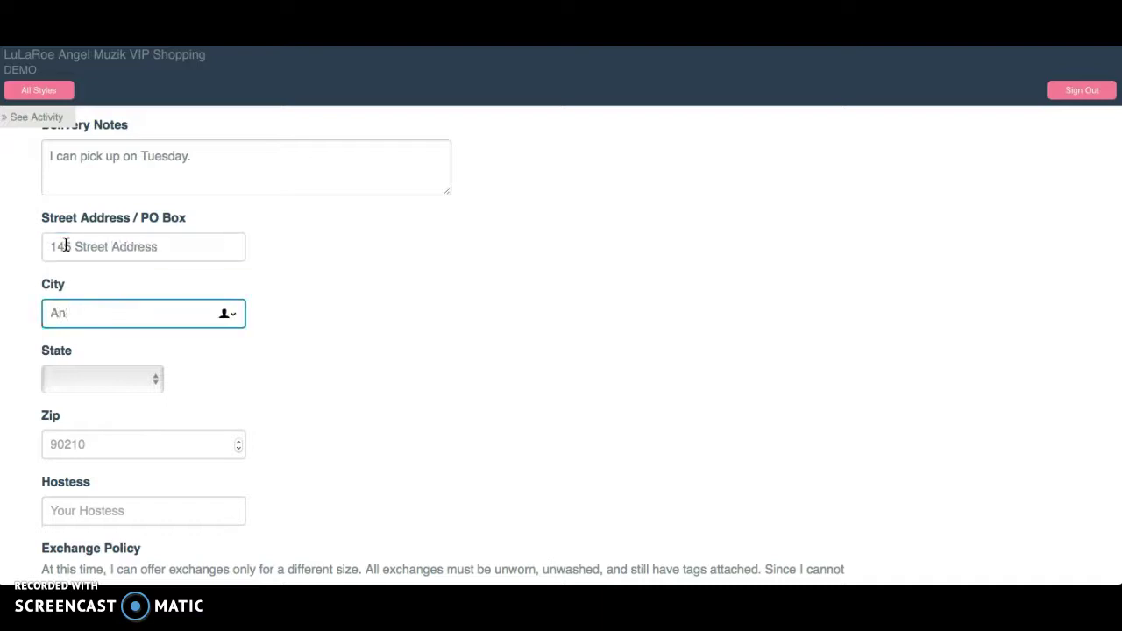
key("Tab")
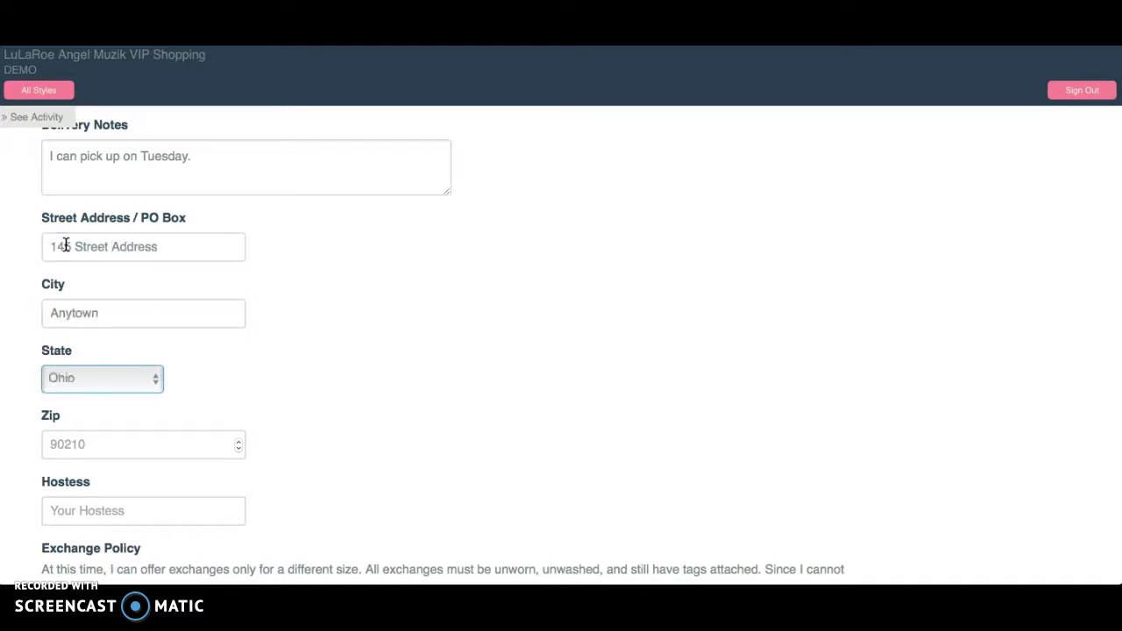
key("Tab")
- Complete the Zip code and tick the exchange policy and care instructions agreements
type("74")
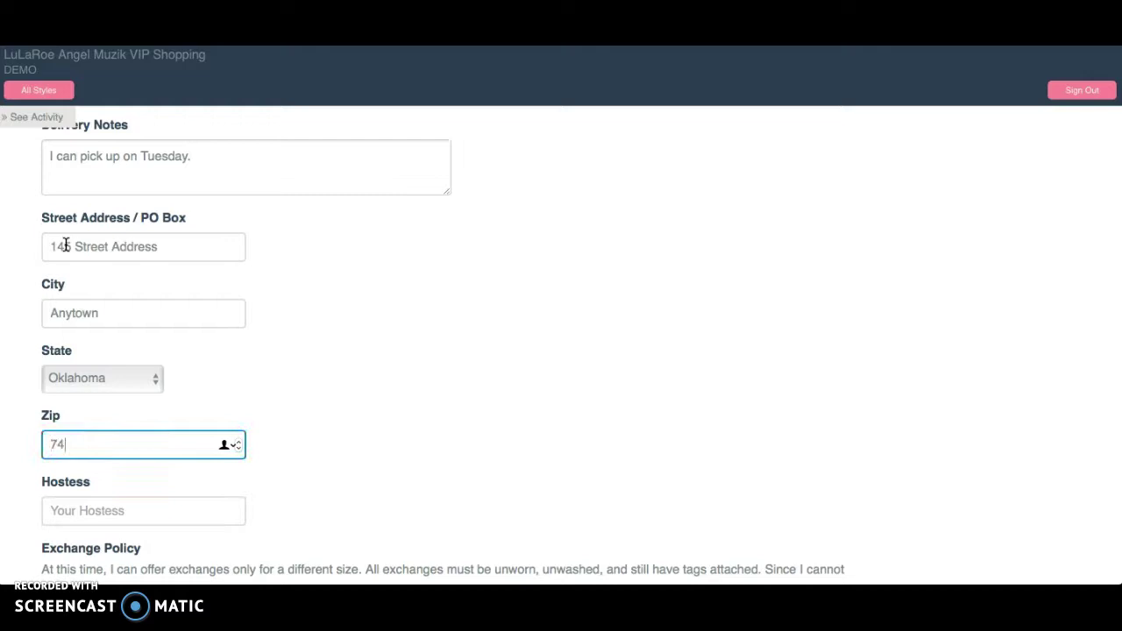
scroll(112, 371, "down", 5)
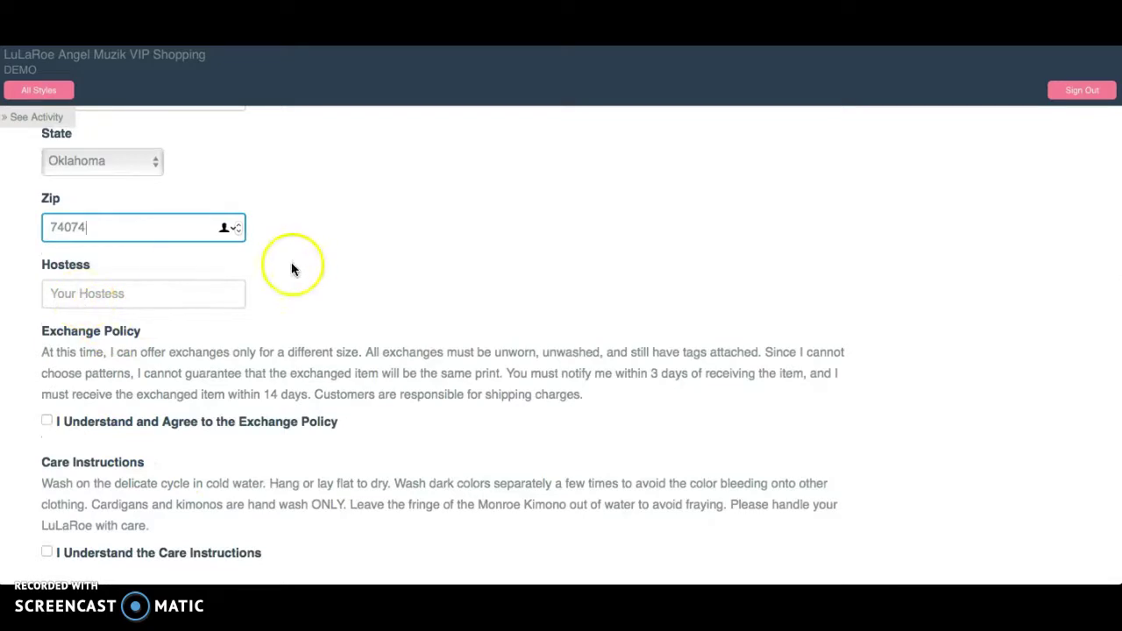
scroll(149, 303, "down", 3)
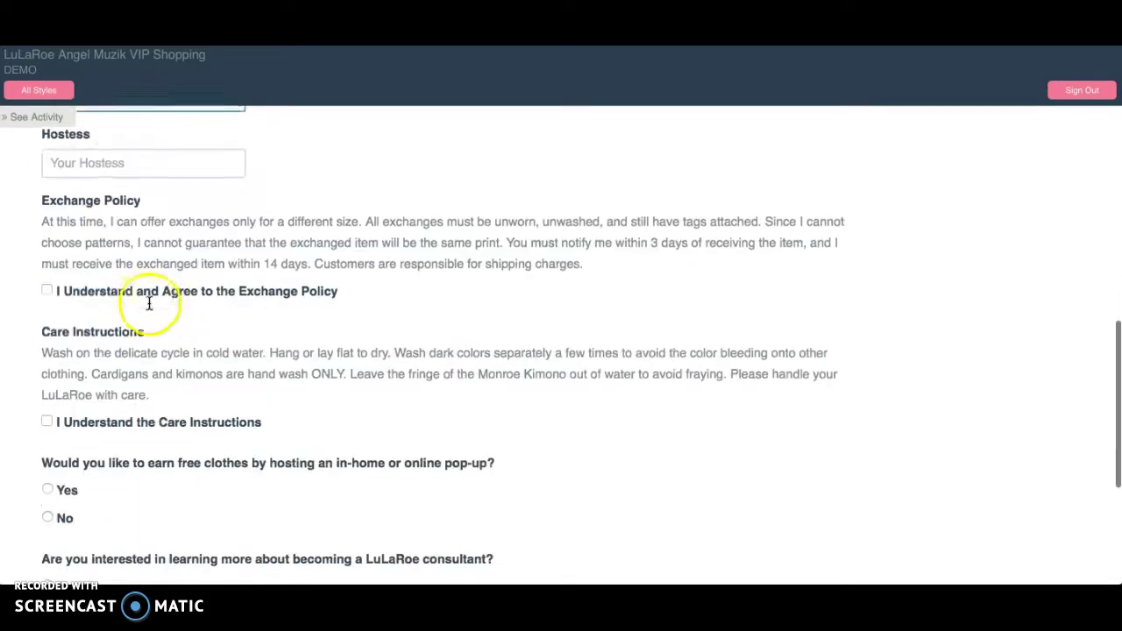
left_click(46, 292)
left_click(46, 422)
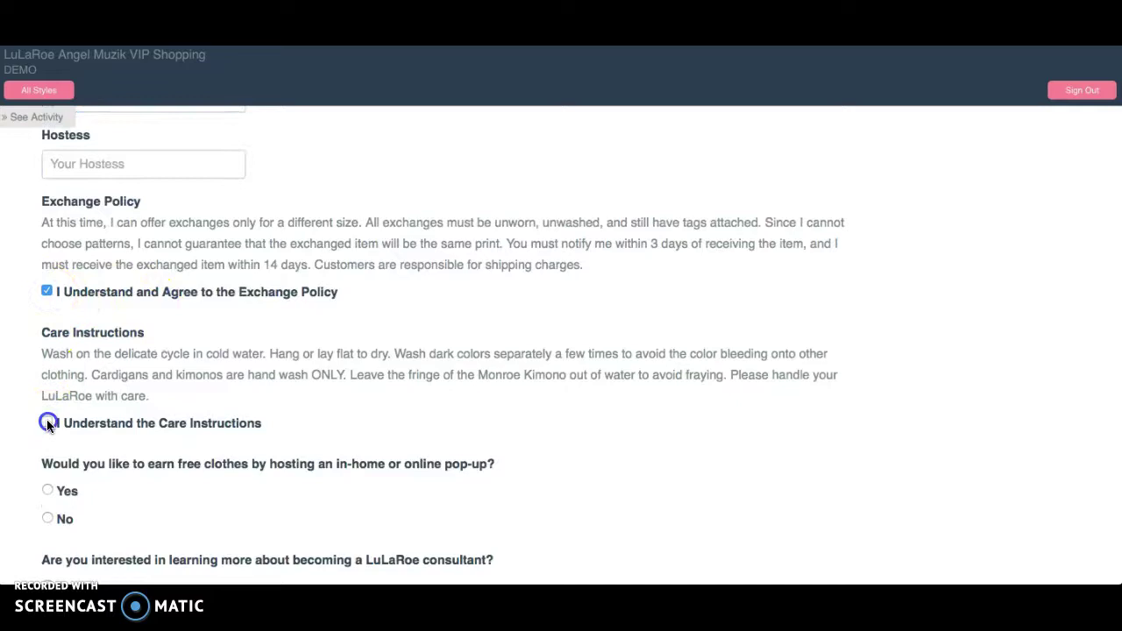
- Add a comment about leggings and submit the checkout form
scroll(138, 467, "down", 5)
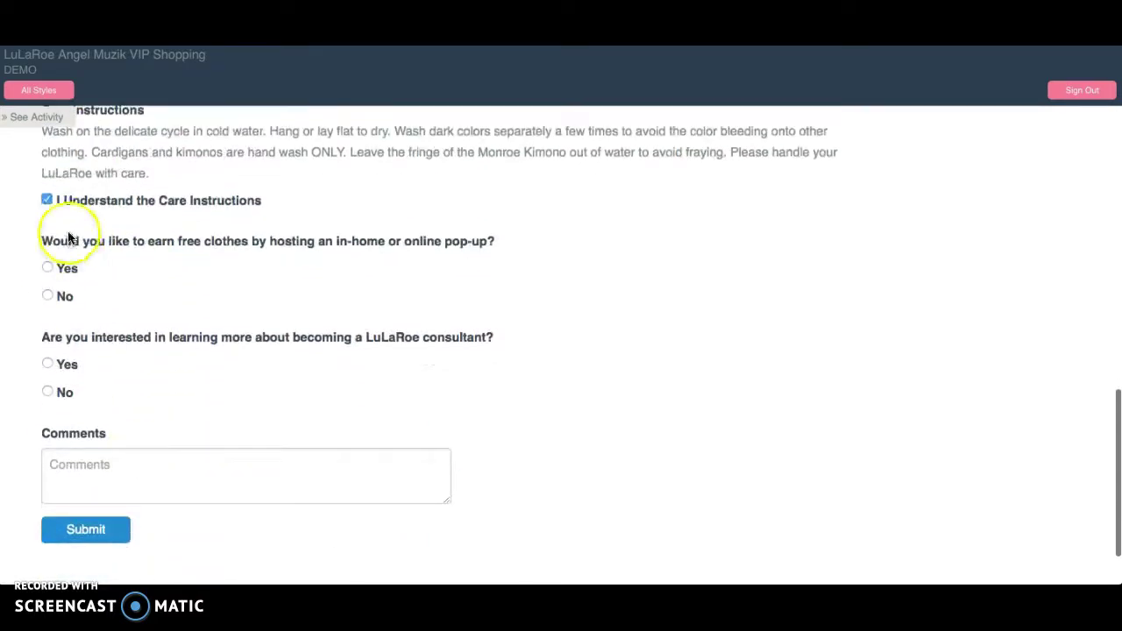
scroll(133, 429, "down", 2)
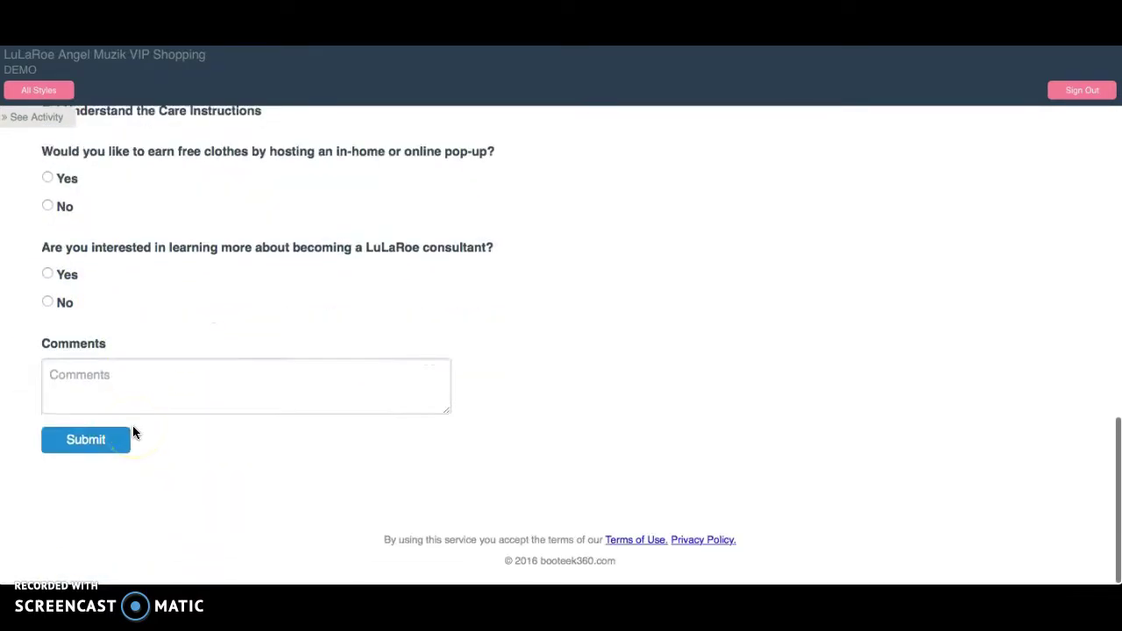
left_click(93, 388)
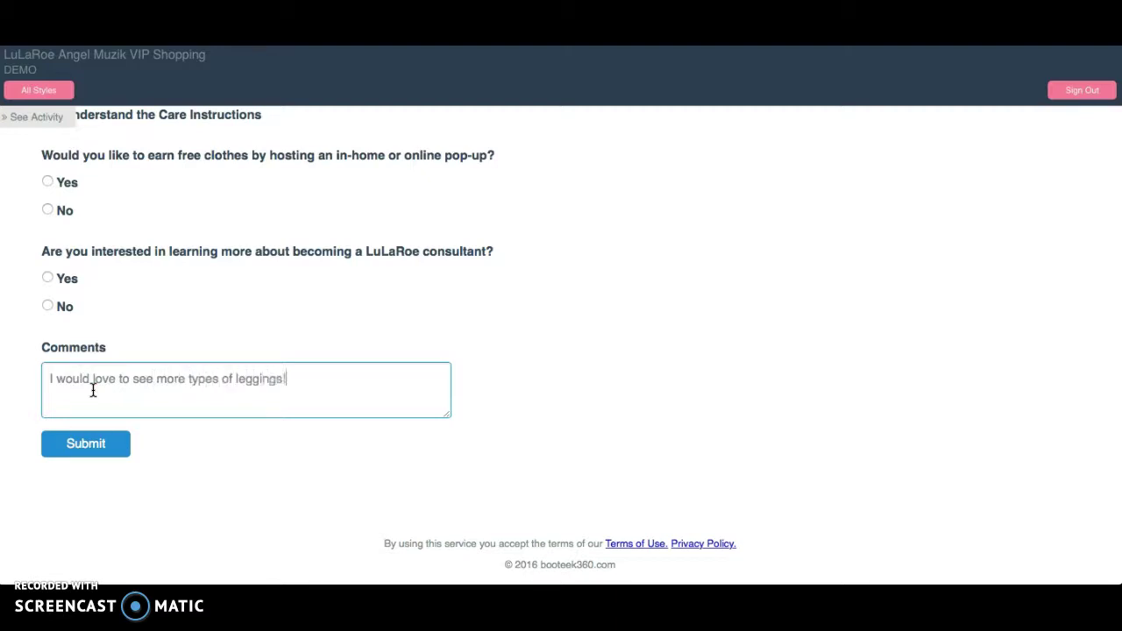
left_click(69, 450)
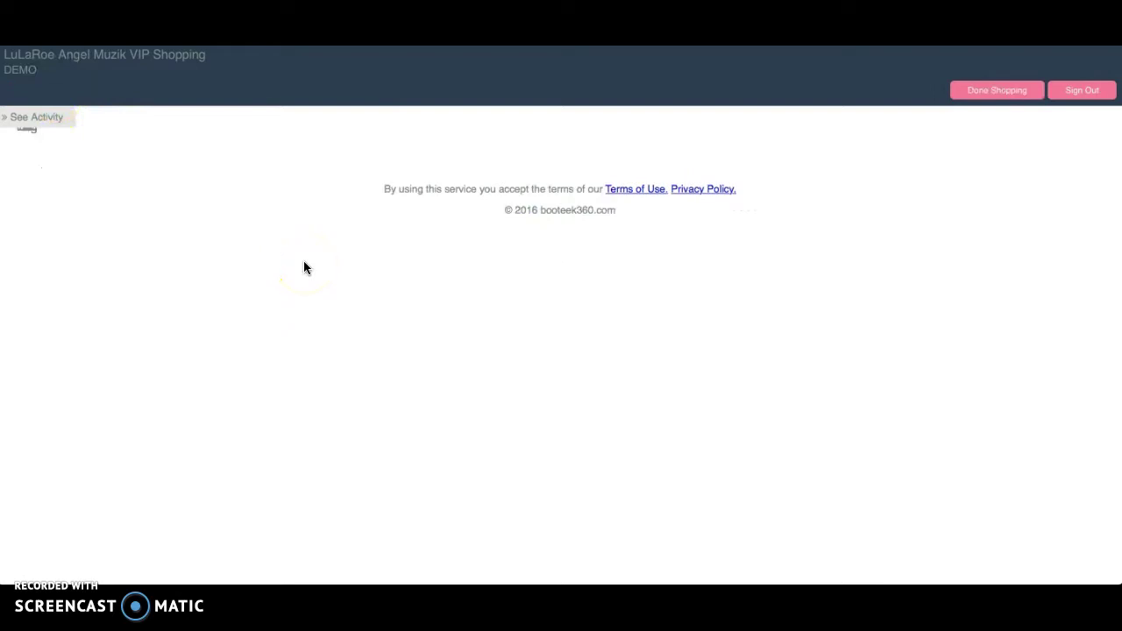
- Scroll down the reloaded style catalogue to the Leggings OS row
scroll(303, 267, "down", 3)
scroll(305, 267, "down", 8)
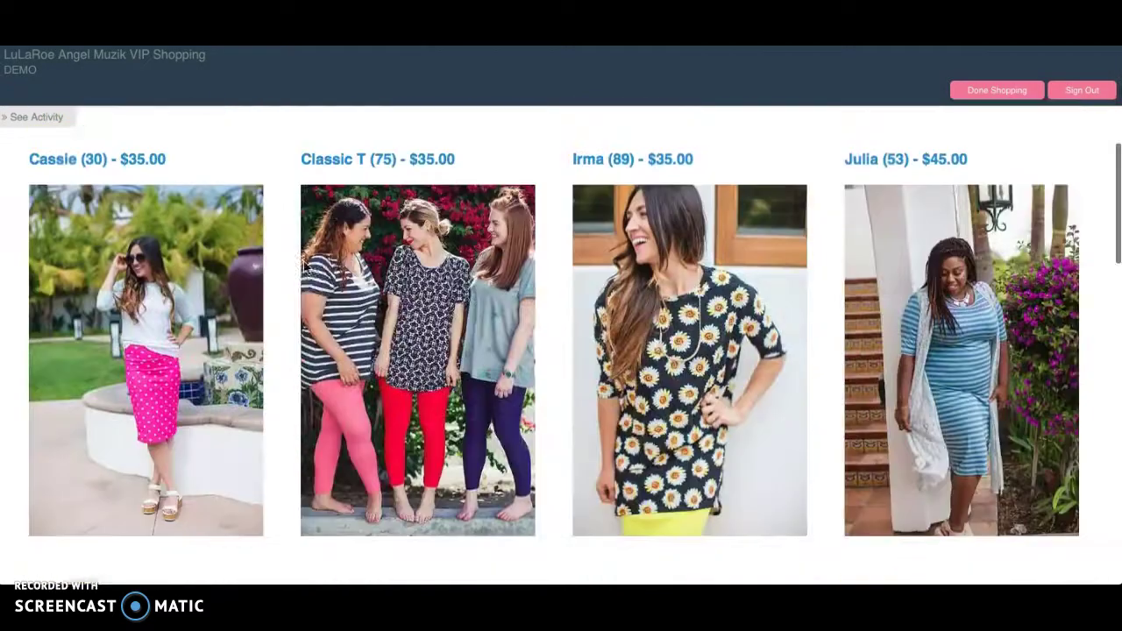
scroll(304, 265, "down", 2)
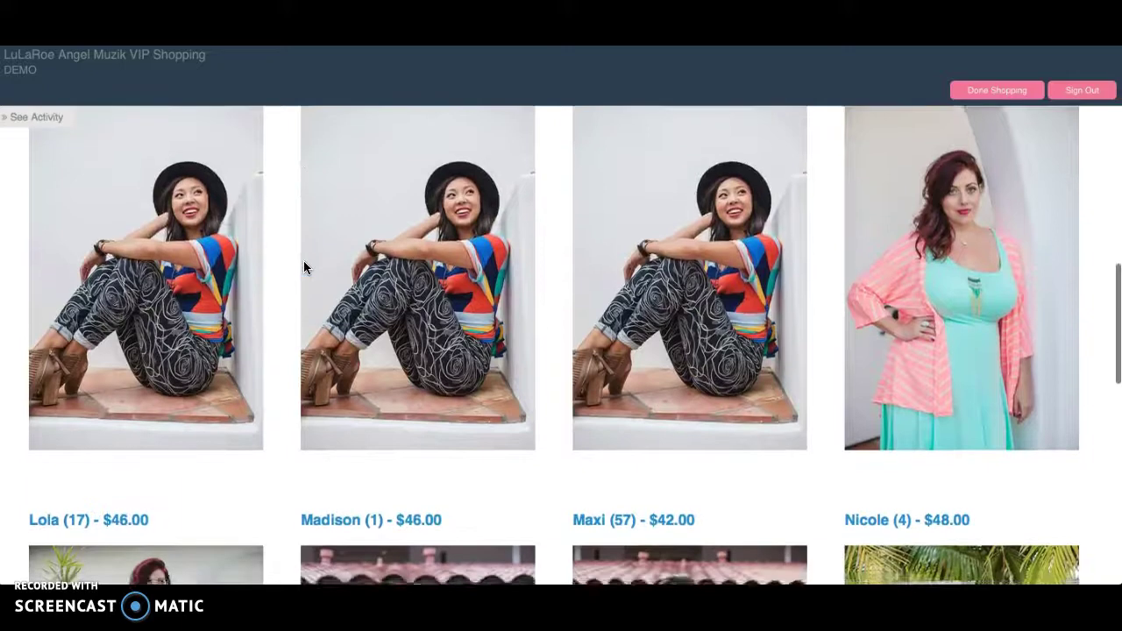
- Claim an extra $25.00 pair of Leggings OS and mark shopping as done
scroll(304, 266, "up", 3)
left_click(156, 261)
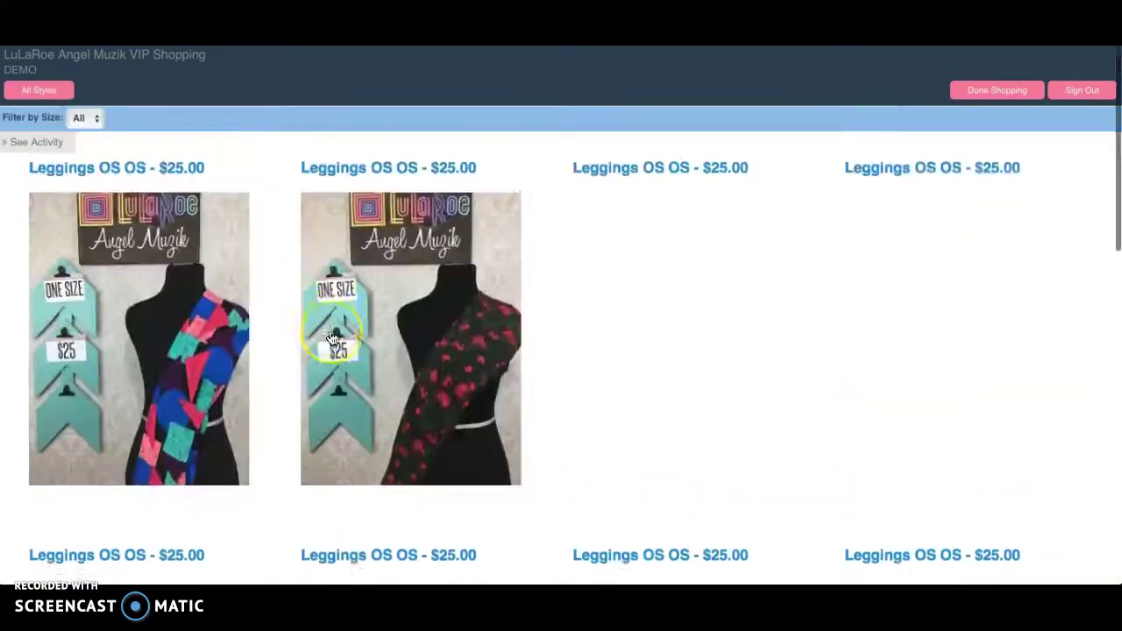
scroll(332, 338, "down", 3)
scroll(333, 337, "down", 8)
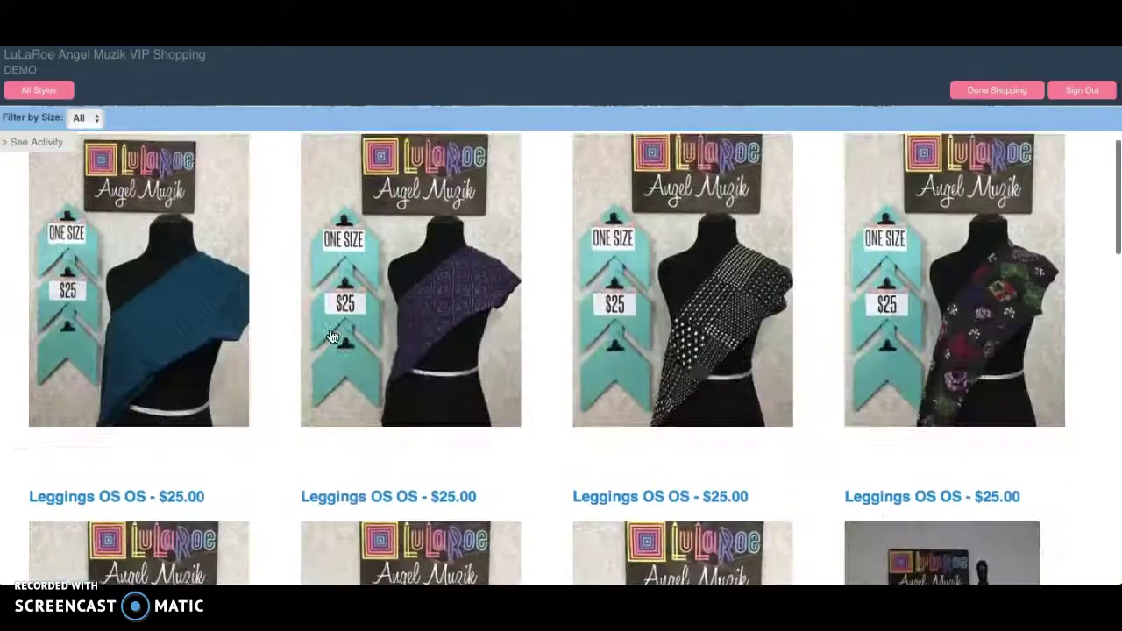
scroll(331, 338, "down", 1)
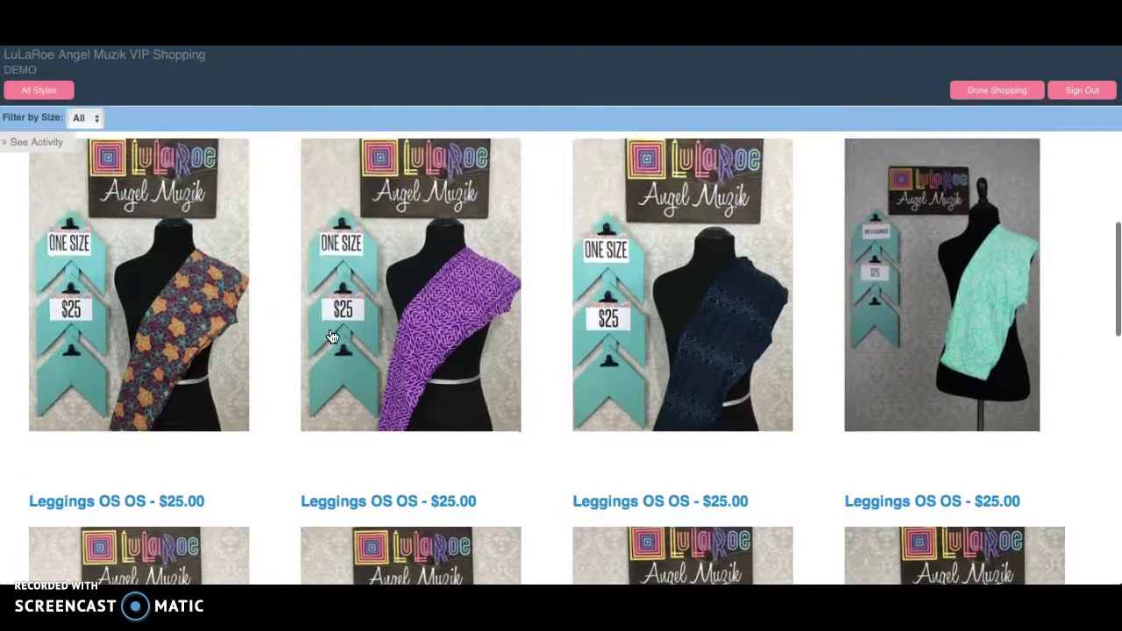
left_click(186, 290)
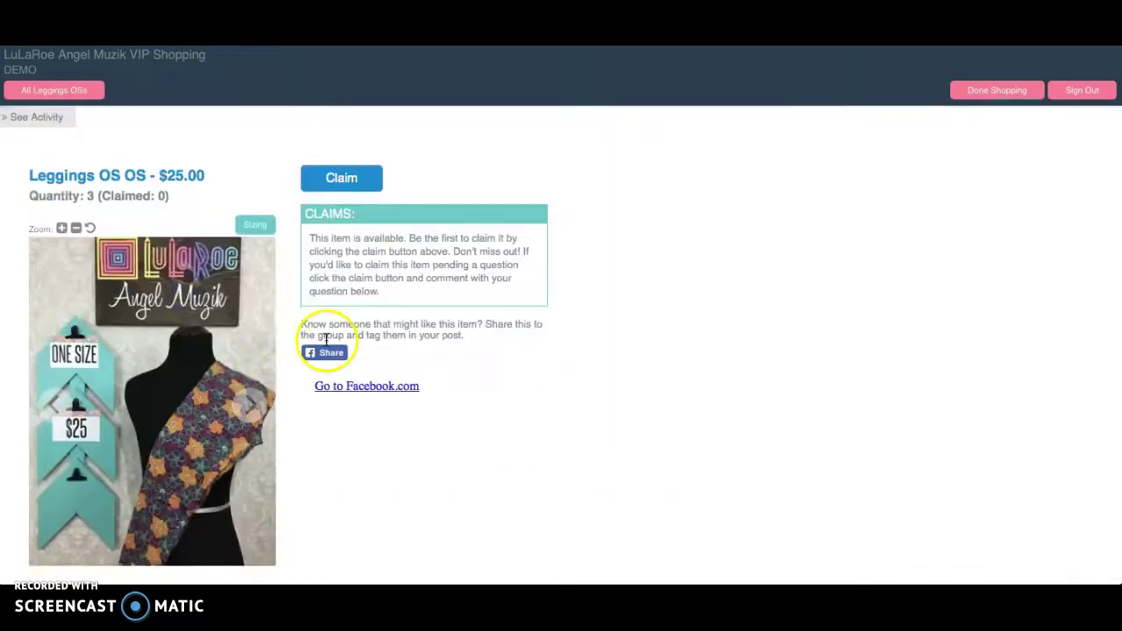
left_click(336, 180)
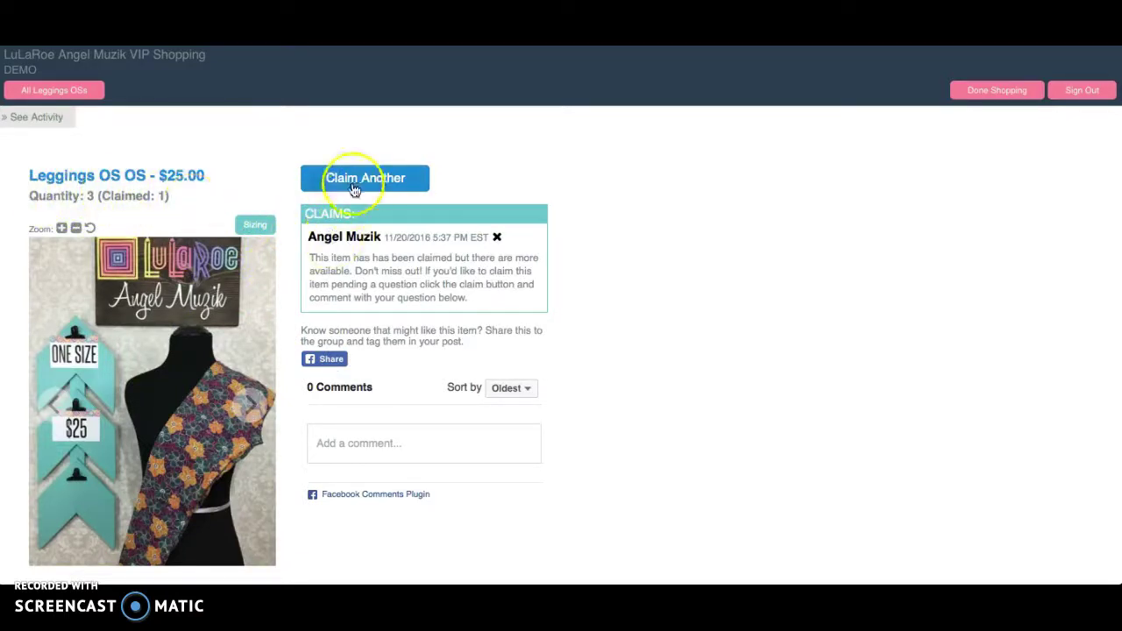
left_click(247, 402)
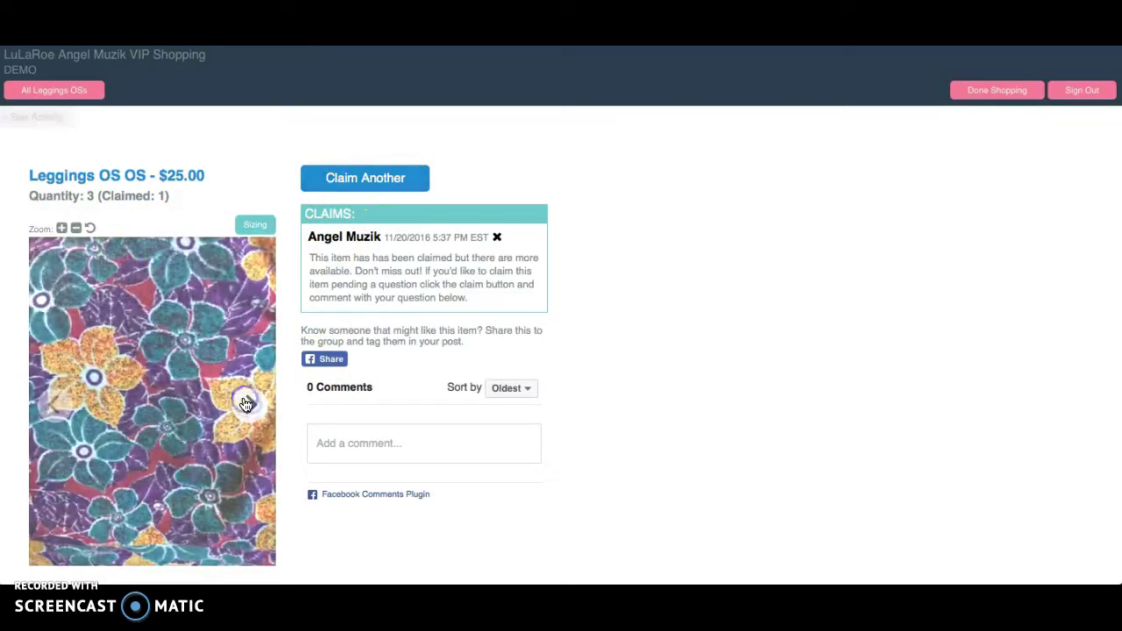
left_click(999, 91)
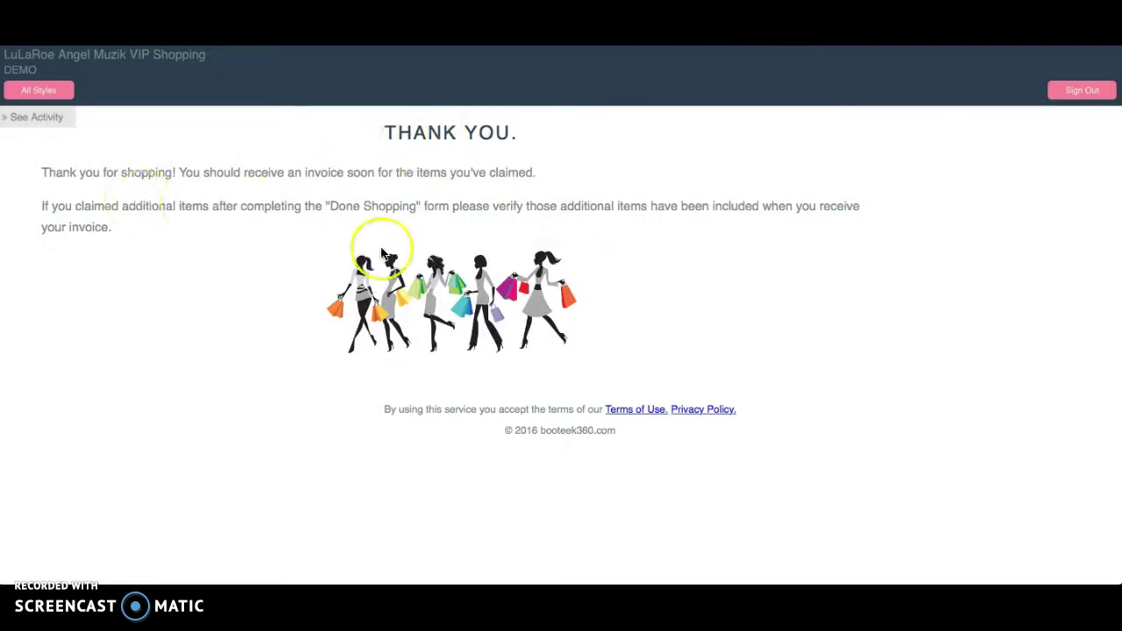
- Go to All Styles and browse down past Leggings OS, Perfect T and Sarah Cardigan
left_click(44, 93)
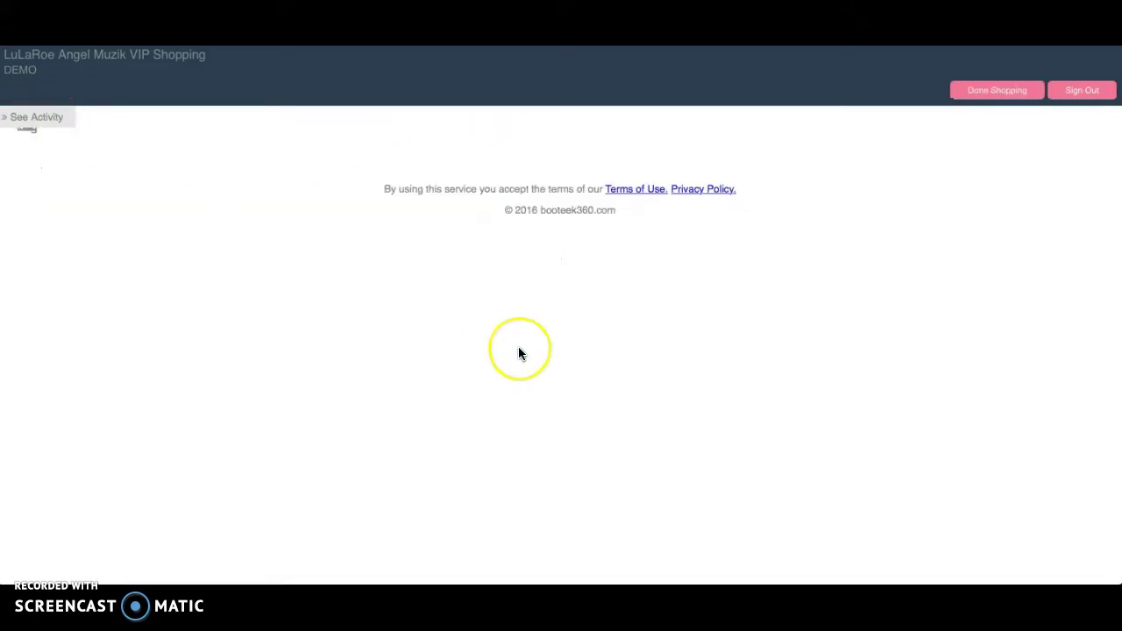
scroll(518, 353, "down", 1)
scroll(519, 352, "down", 5)
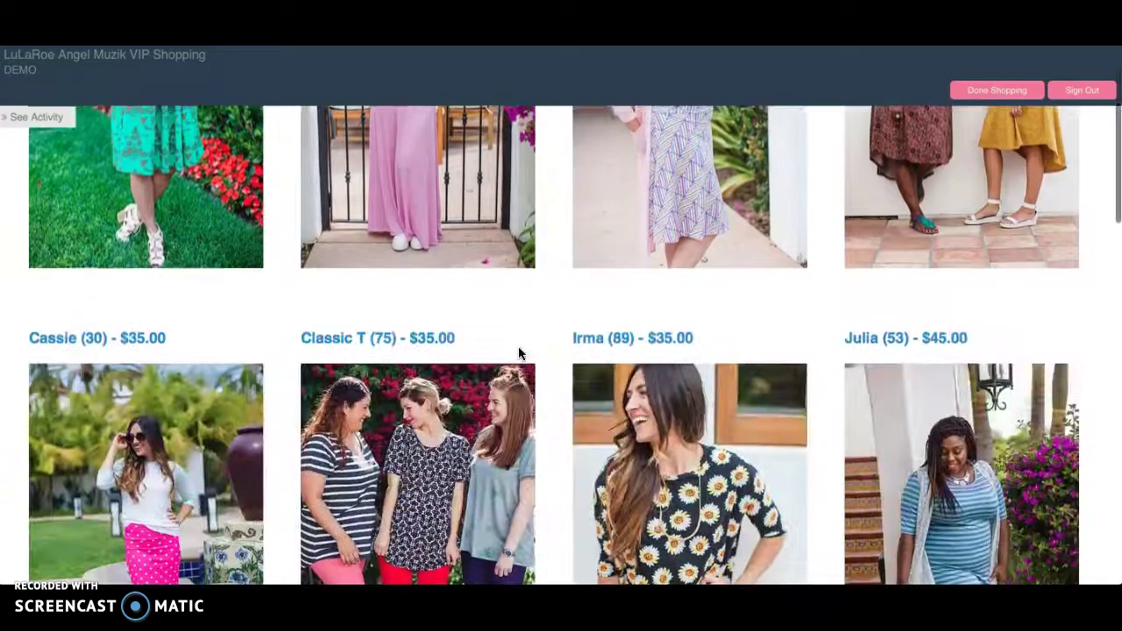
scroll(518, 352, "down", 6)
scroll(518, 352, "down", 6)
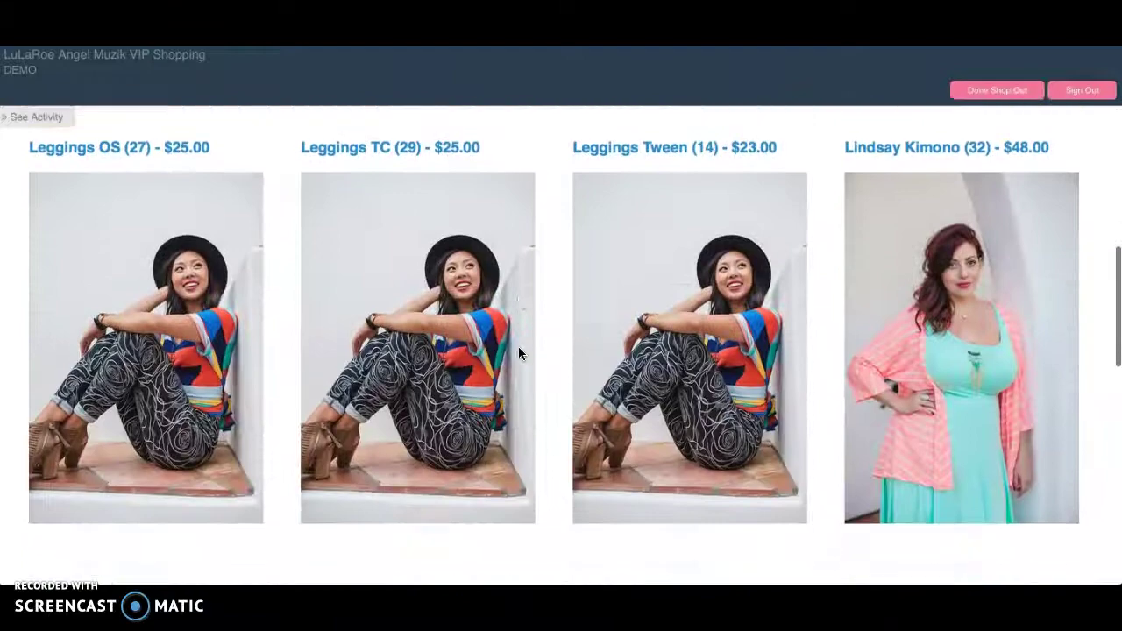
scroll(518, 352, "down", 9)
scroll(518, 352, "down", 4)
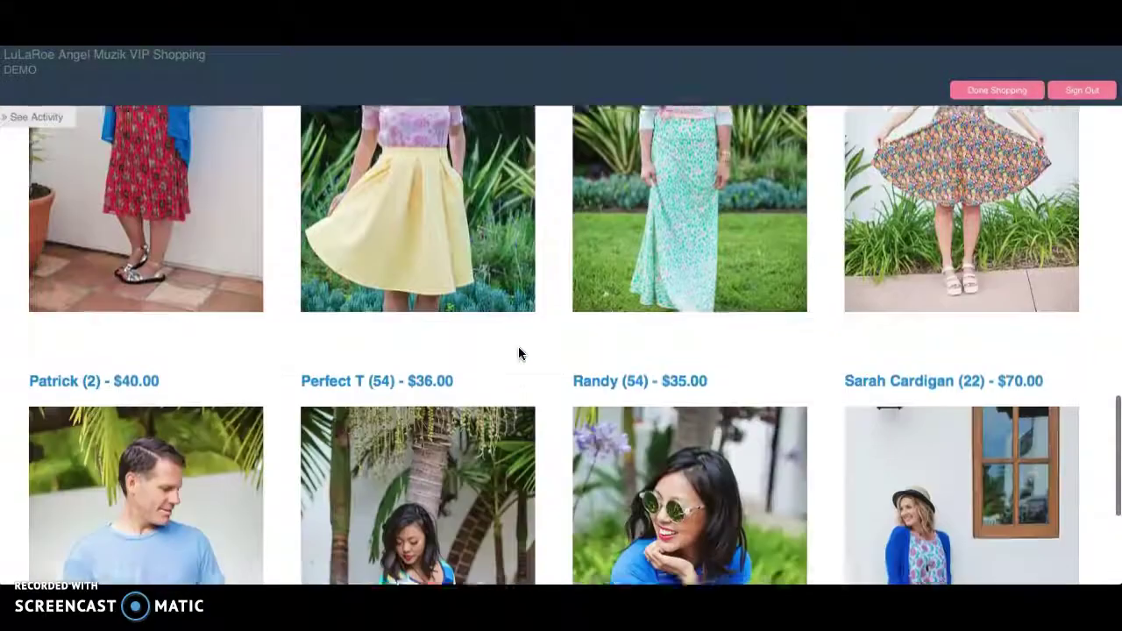
scroll(518, 354, "down", 5)
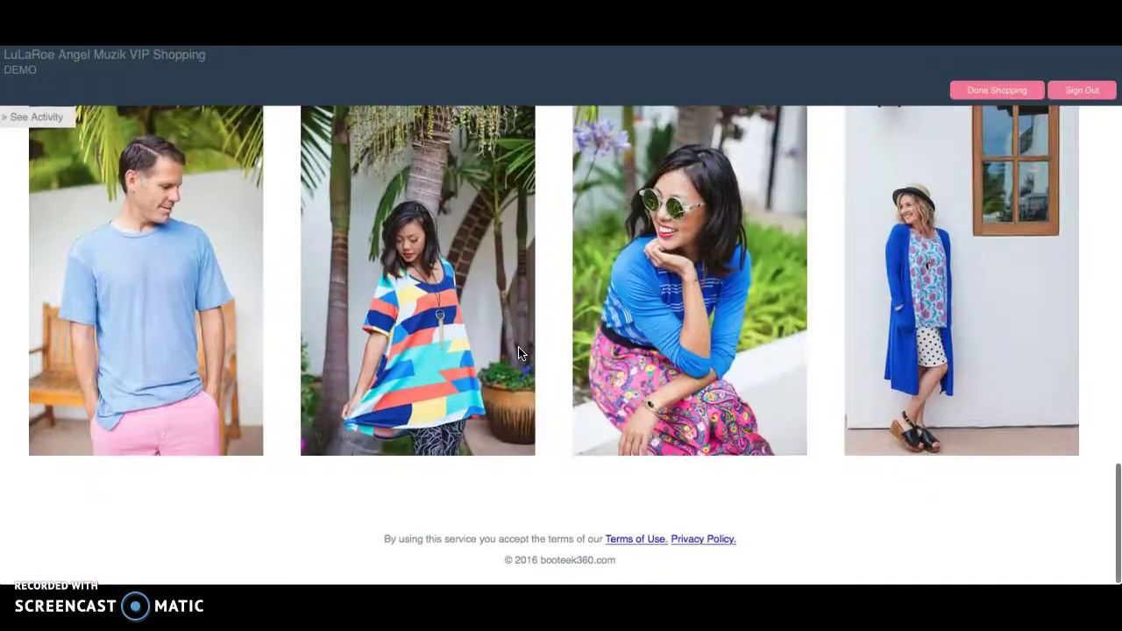
left_click(176, 581)
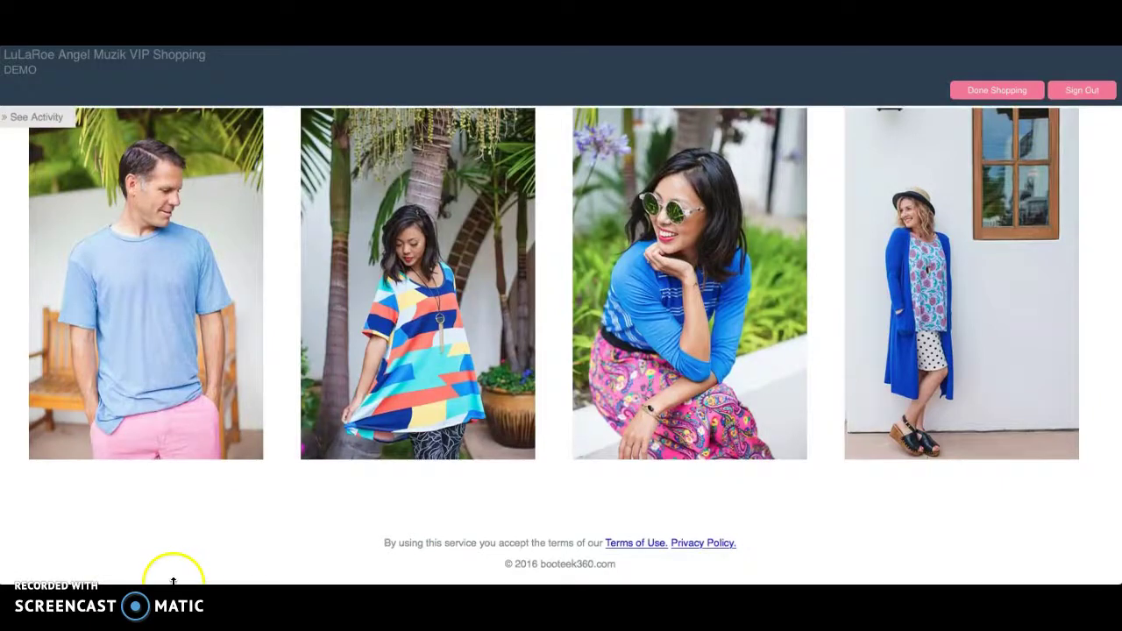